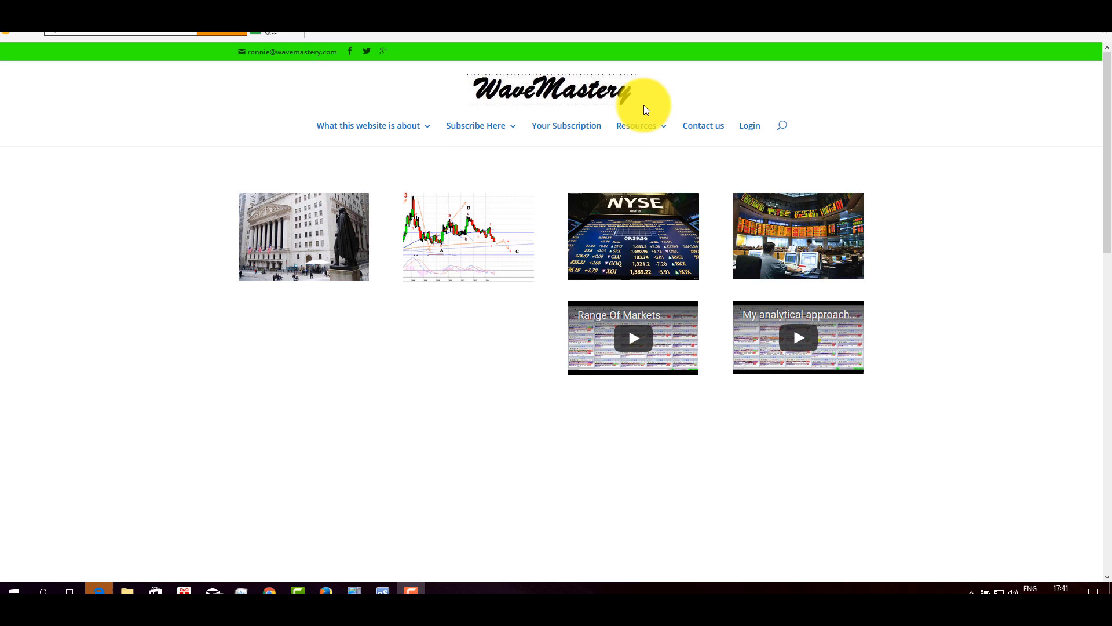
Open Subscribe Here > Special Promotional Offer and scroll down through the daily and weekend prices
mouse_move(489, 129)
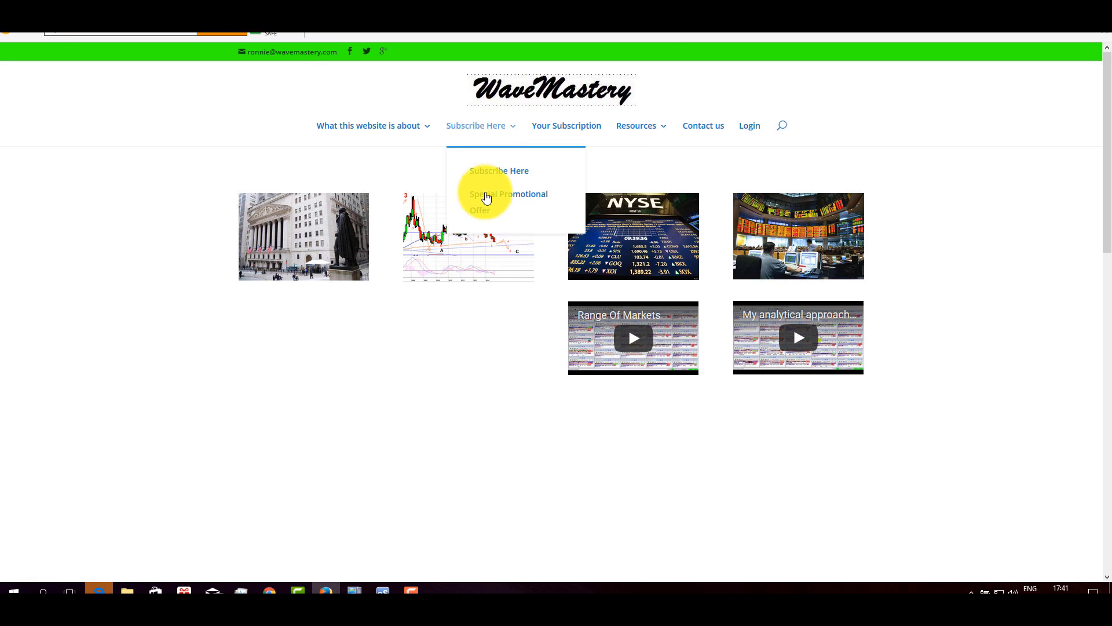
click(486, 197)
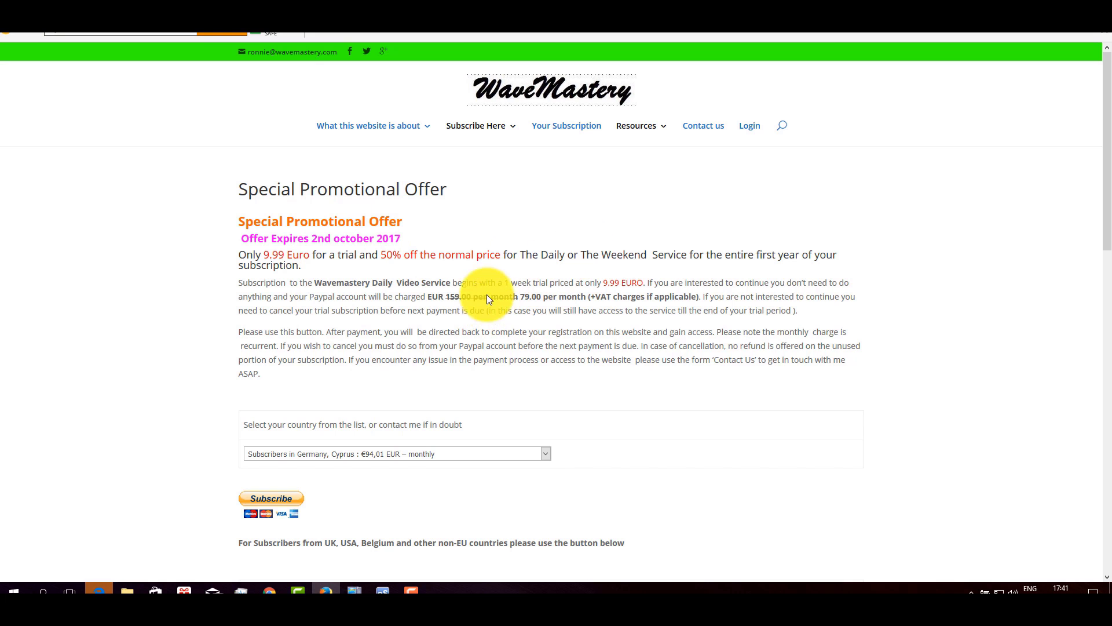
scroll(577, 268, down, 4)
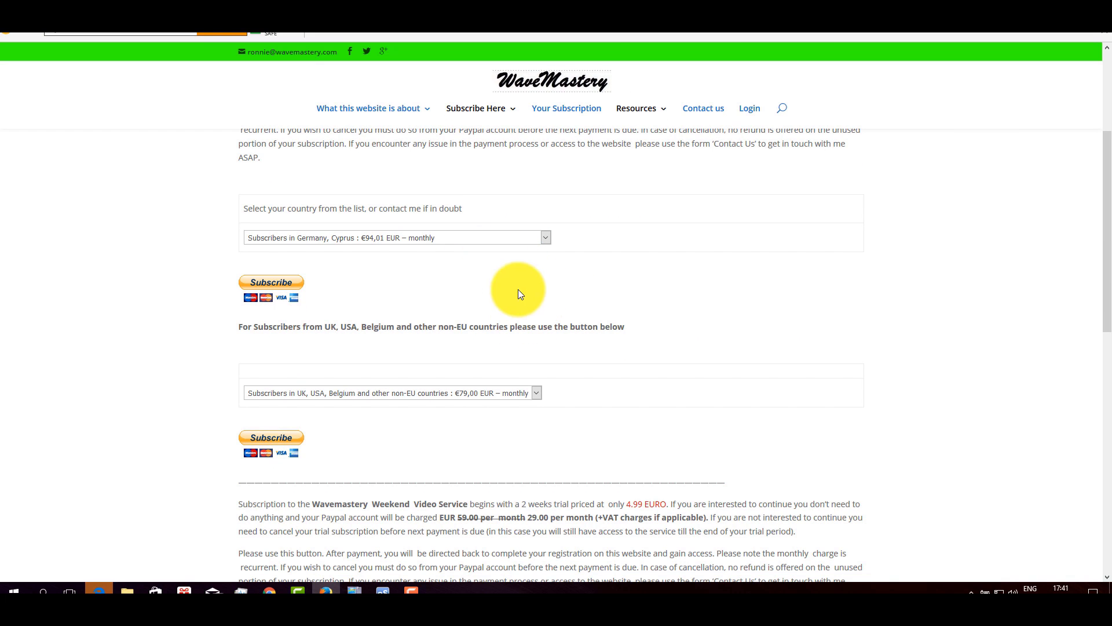
scroll(540, 271, down, 3)
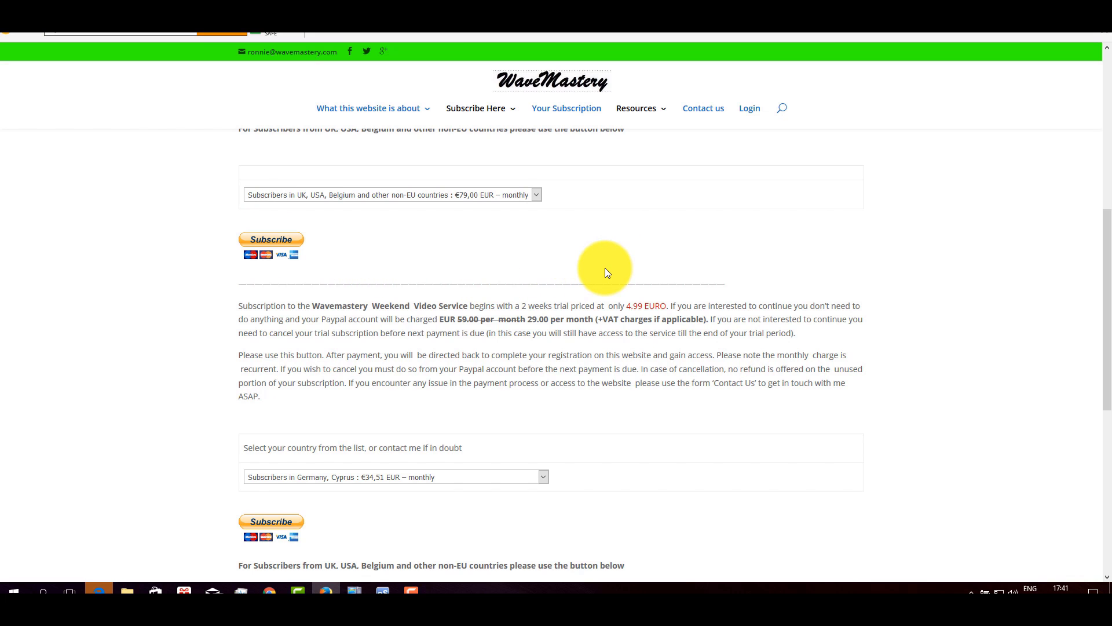
scroll(605, 270, down, 5)
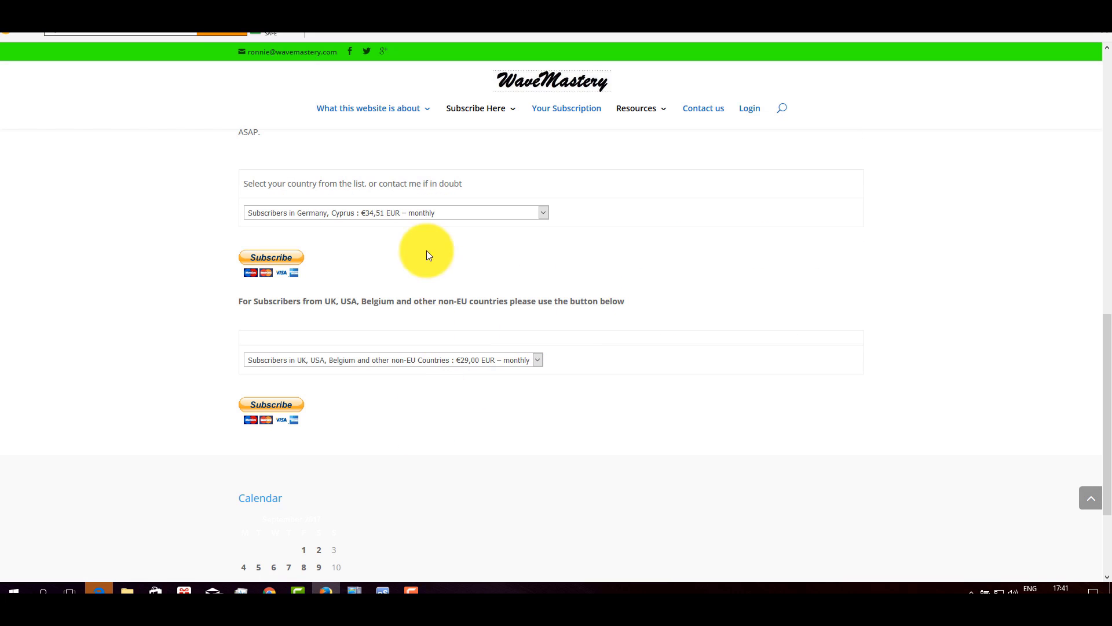
Scroll back to the top of the offer page and go to the Contact us page
scroll(548, 352, up, 10)
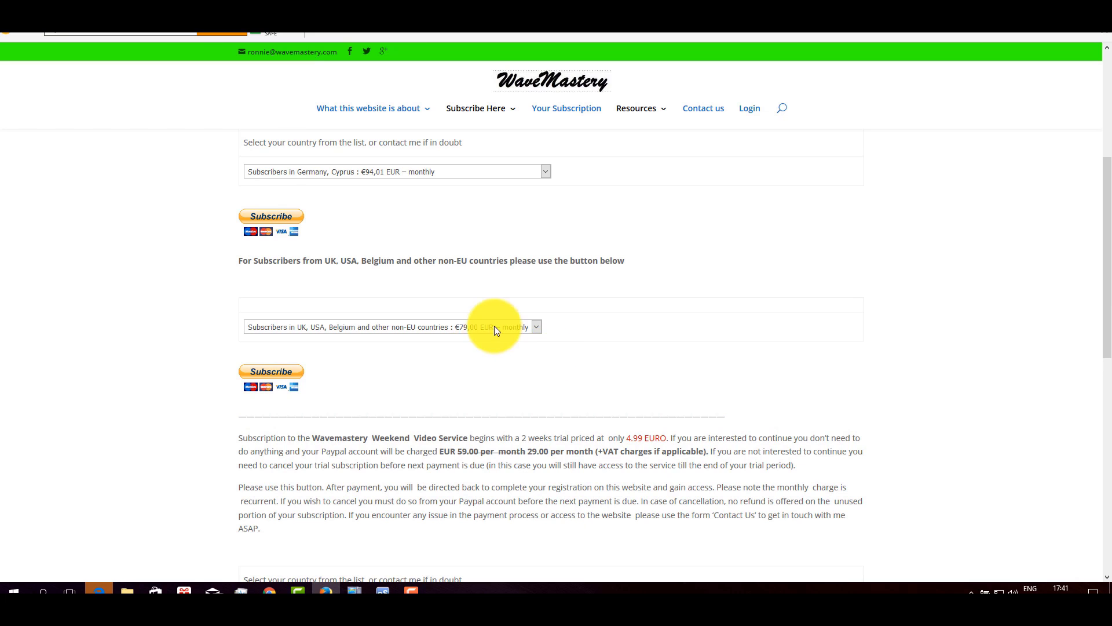
scroll(496, 325, up, 5)
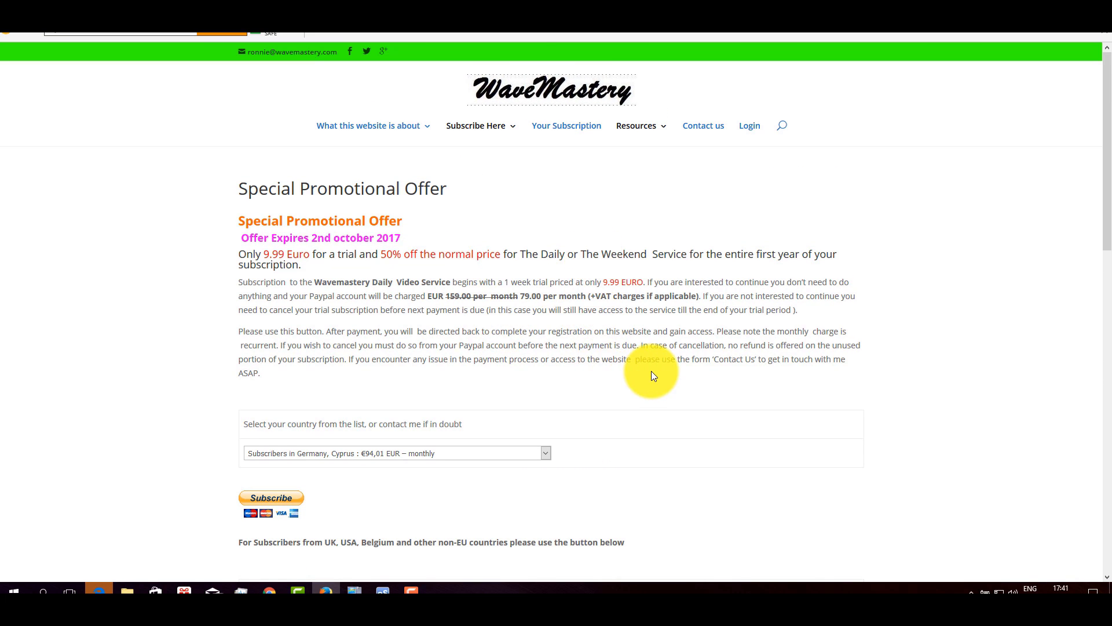
scroll(625, 362, down, 4)
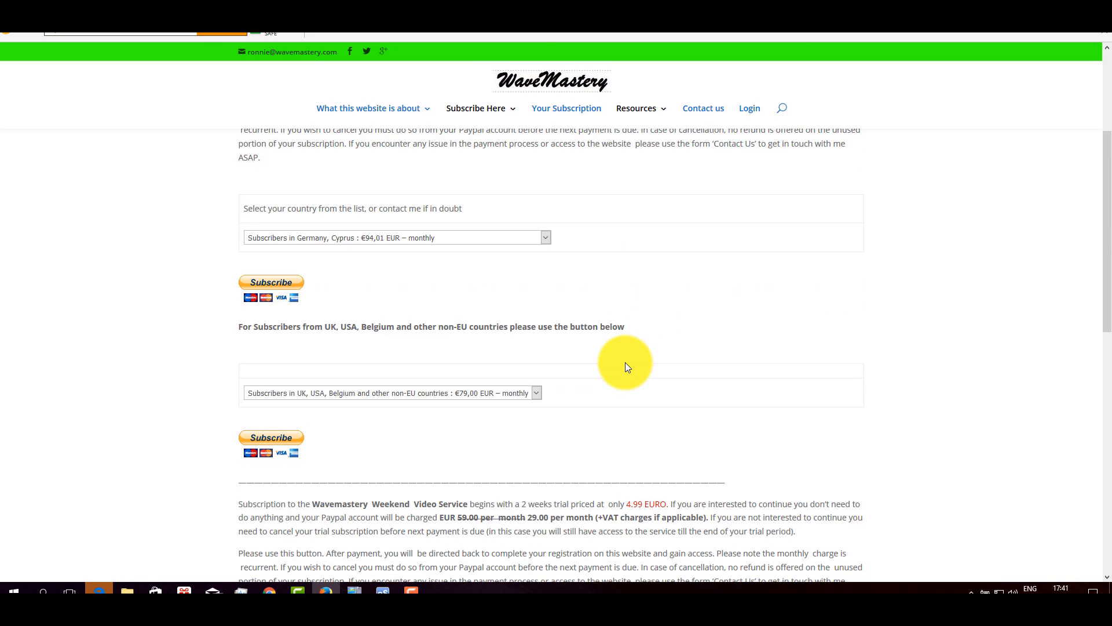
scroll(625, 362, up, 4)
click(710, 129)
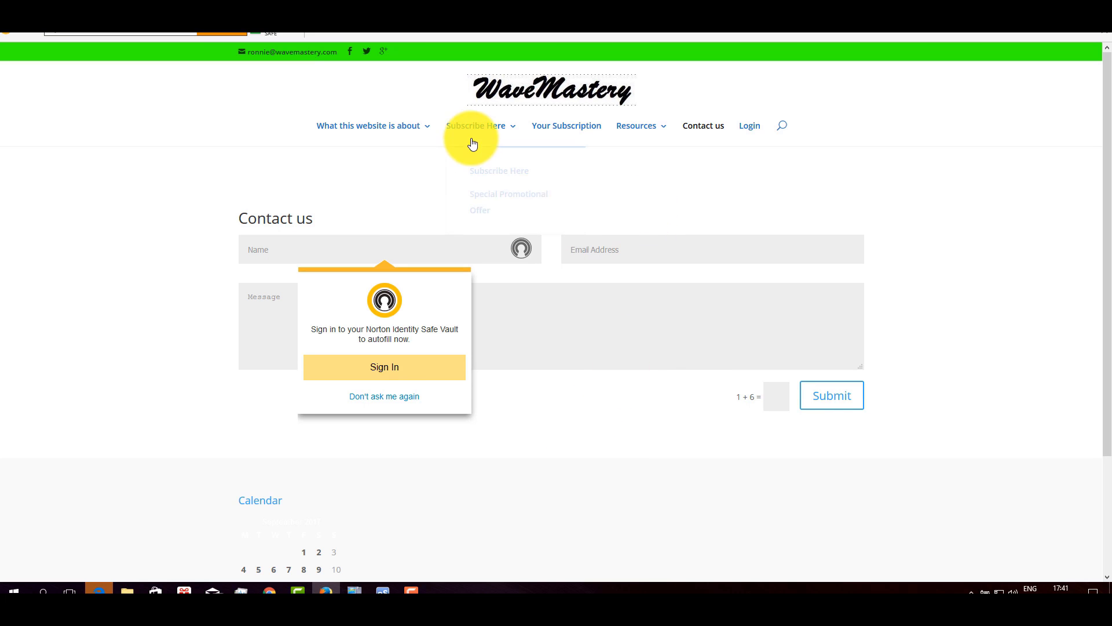
Leave the contact form for the home page and reopen Subscribe Here > Special Promotional Offer
click(532, 103)
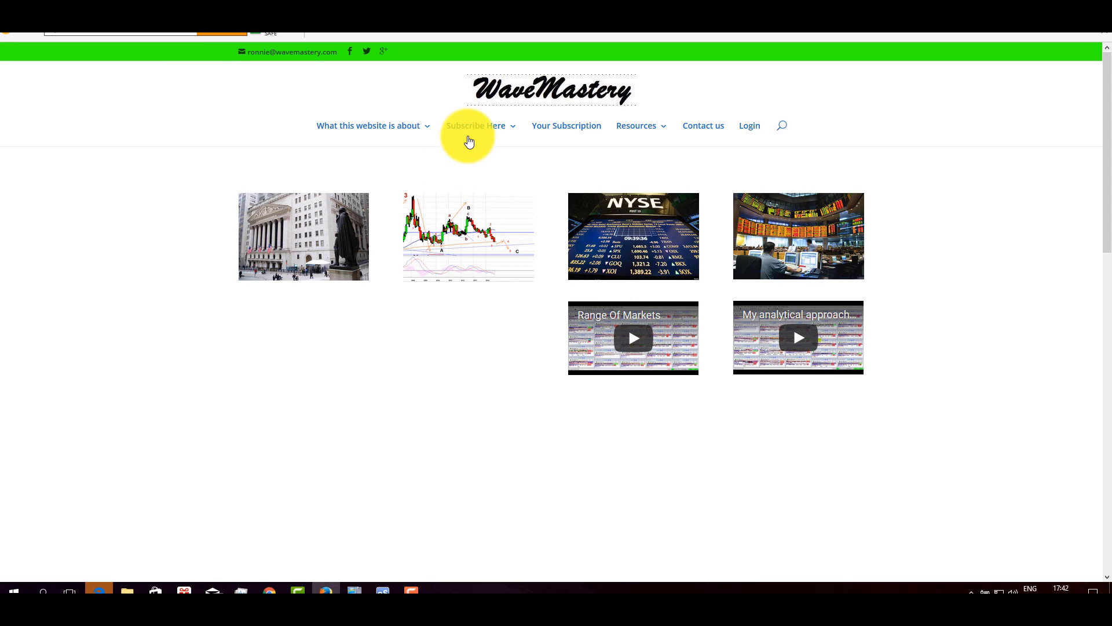
mouse_move(472, 136)
click(483, 197)
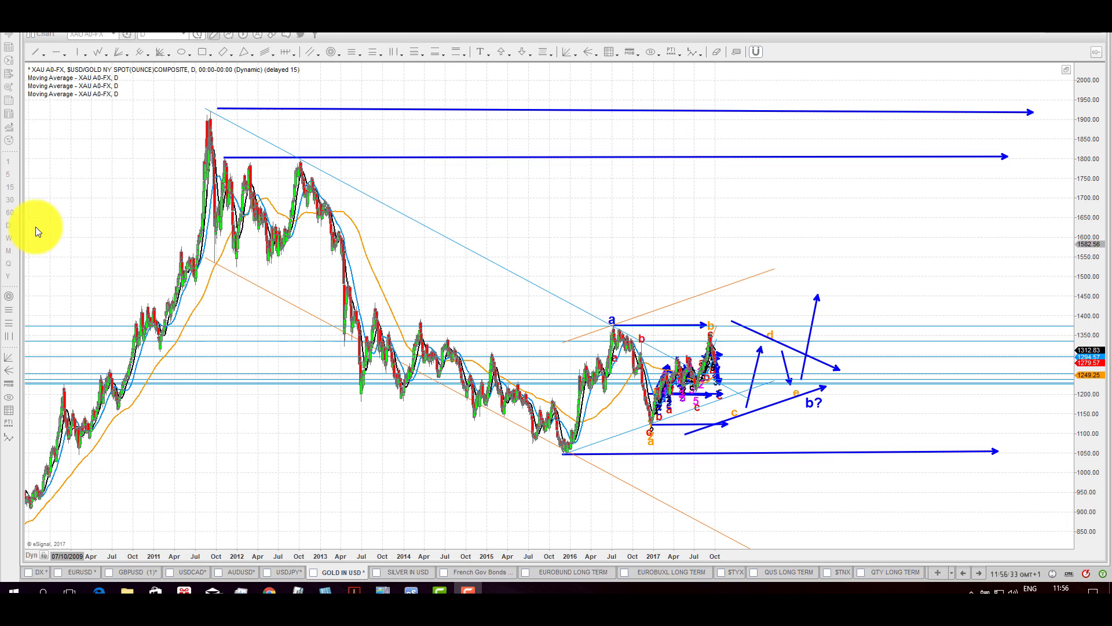
View gold on 60-minute bars panned to the projected decline, select red b, then switch to 15-minute bars
click(10, 212)
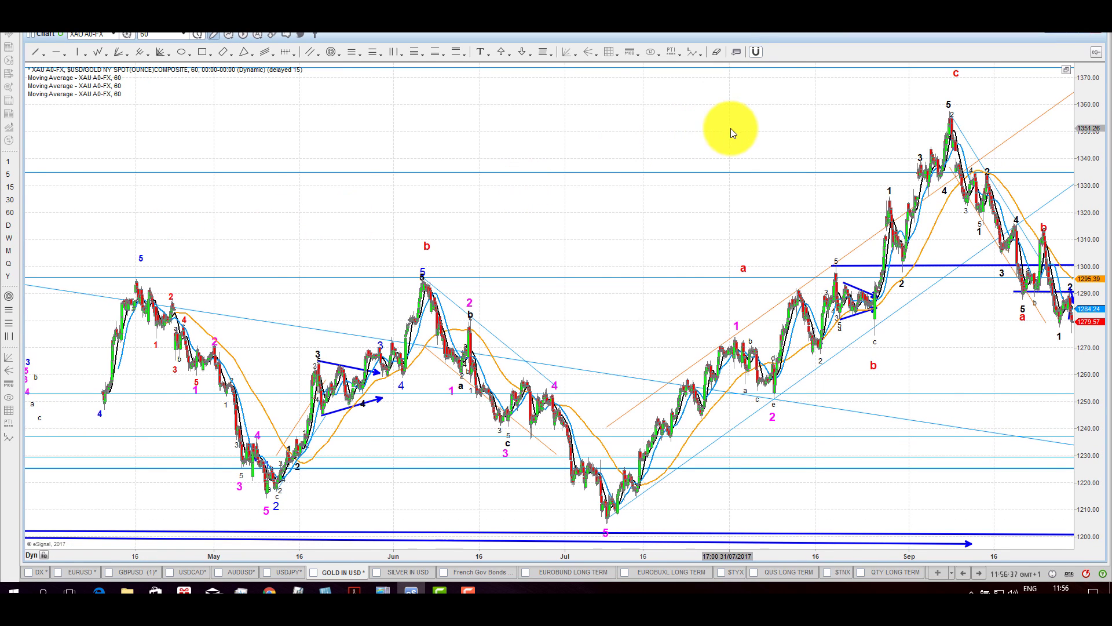
drag(731, 128, 363, 139)
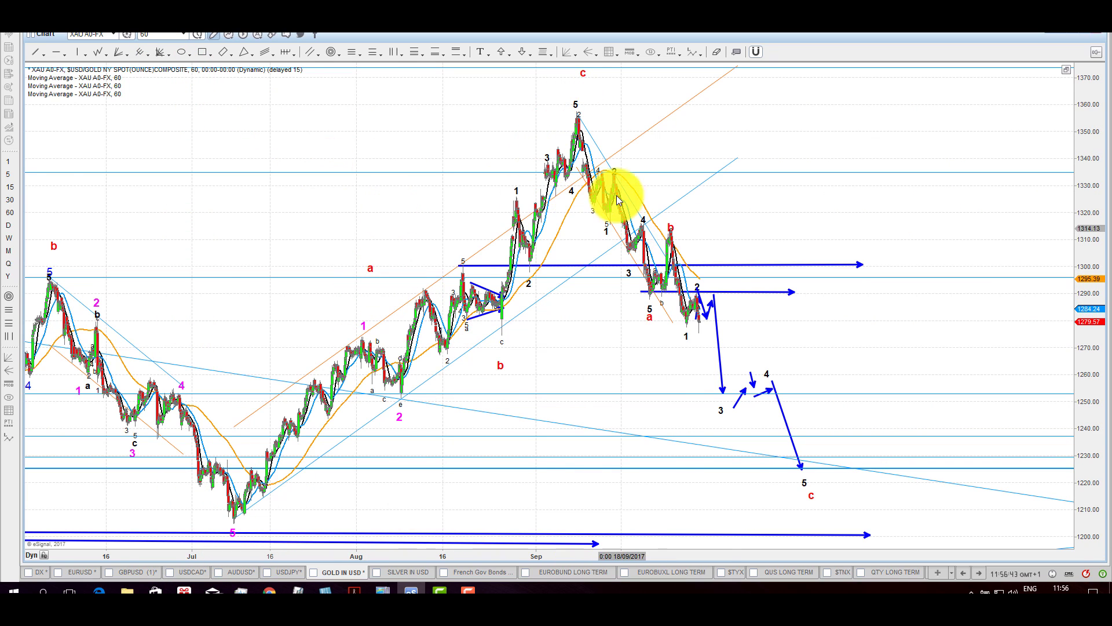
click(675, 228)
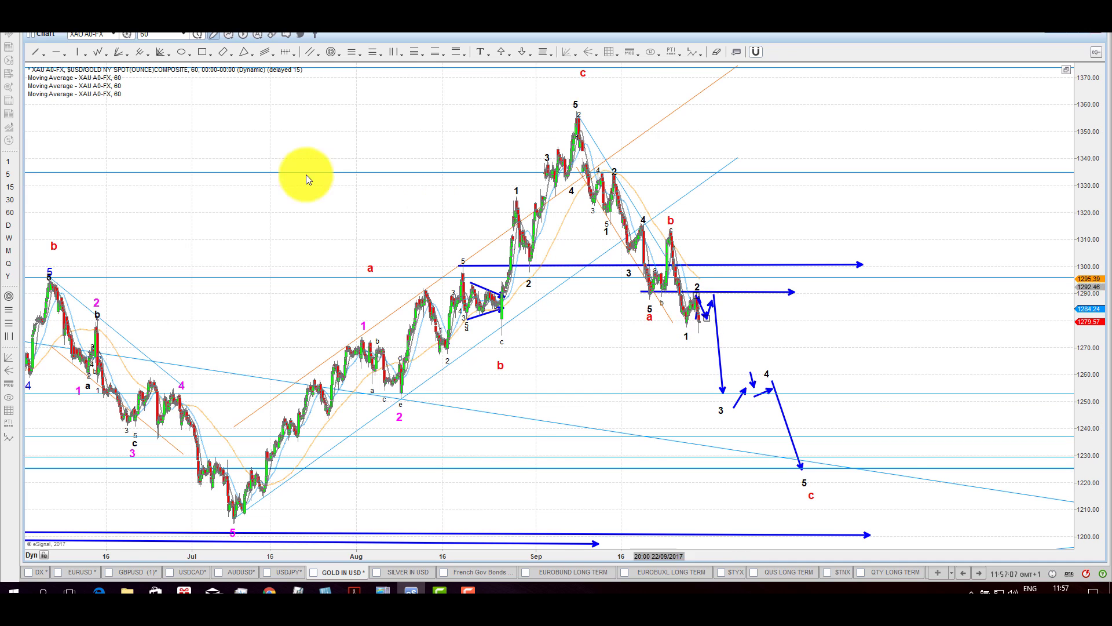
click(10, 187)
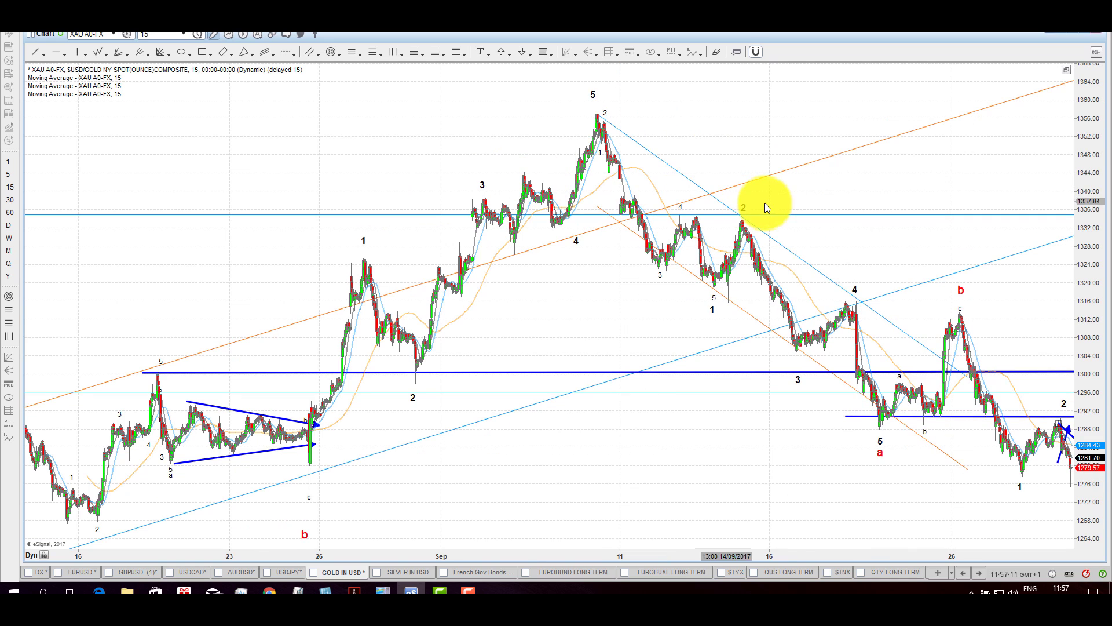
Zoom in on the 15-minute gold chart around the red a and b labels and waves 1–2
scroll(700, 157, up, 3)
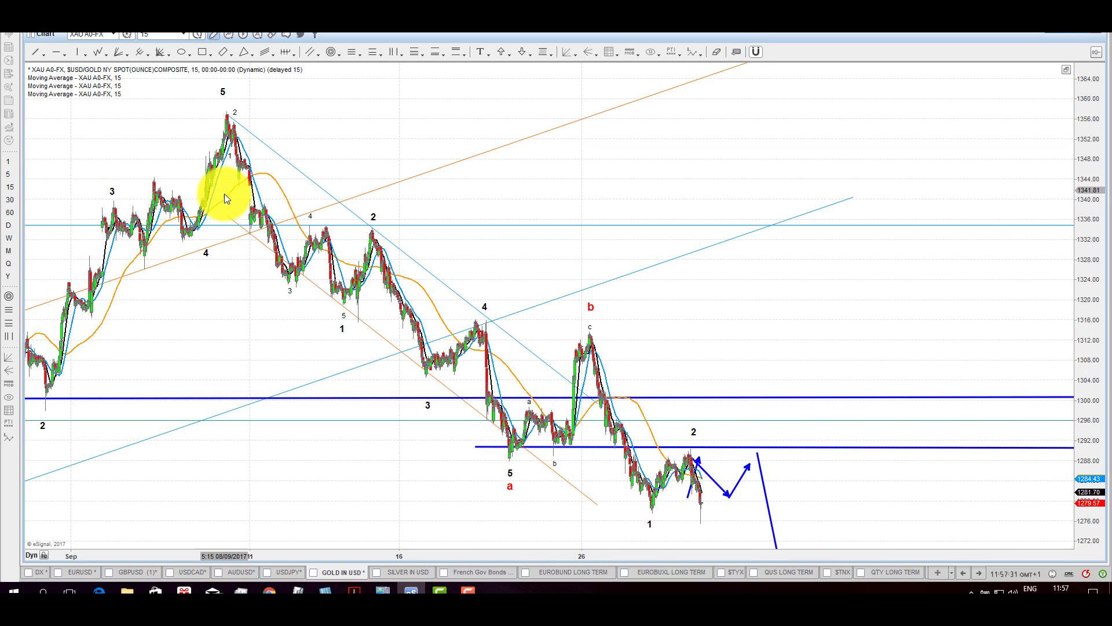
Draw three blue zigzag arrows projecting a sideways range after wave 2
click(36, 52)
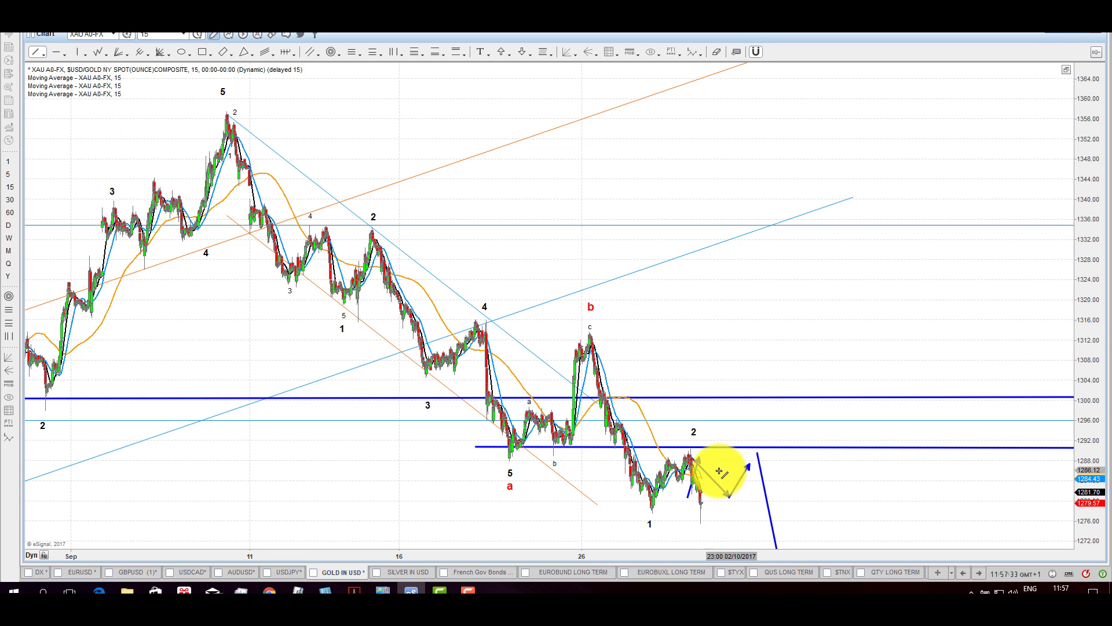
mouse_move(705, 511)
mouse_down()
mouse_move(748, 421)
mouse_move(753, 435)
mouse_up()
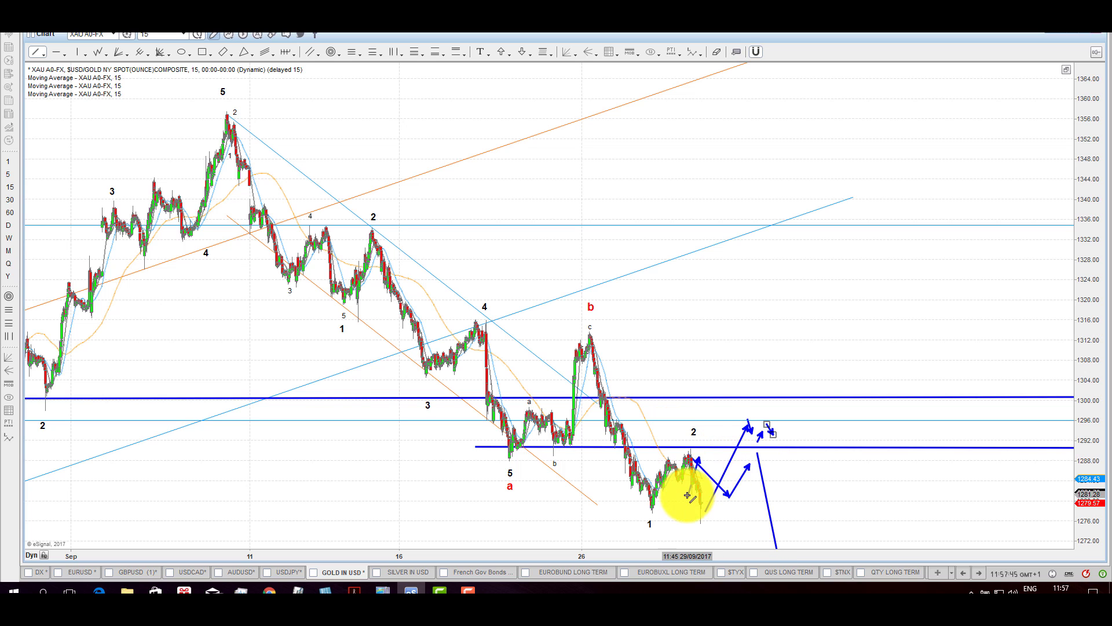
mouse_move(757, 435)
mouse_down()
mouse_move(783, 478)
mouse_move(827, 427)
mouse_move(839, 472)
mouse_move(881, 423)
mouse_move(894, 474)
mouse_move(912, 483)
mouse_move(902, 491)
mouse_up()
drag(902, 492, 938, 432)
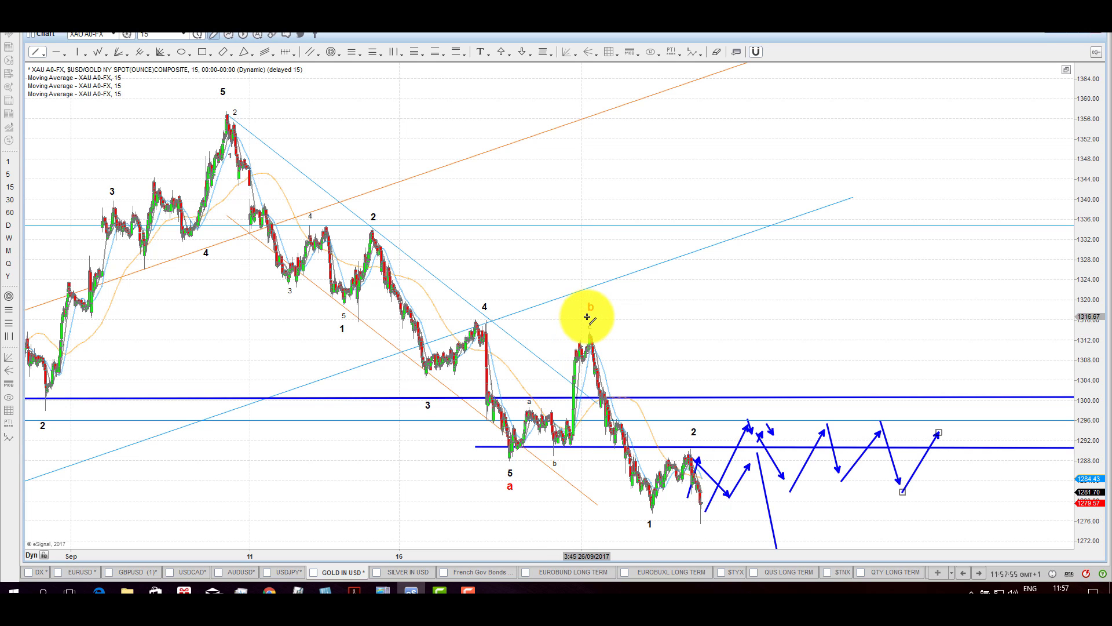
Delete the old b label and place a new red b label beside the late-September c peak
click(589, 310)
key(Delete)
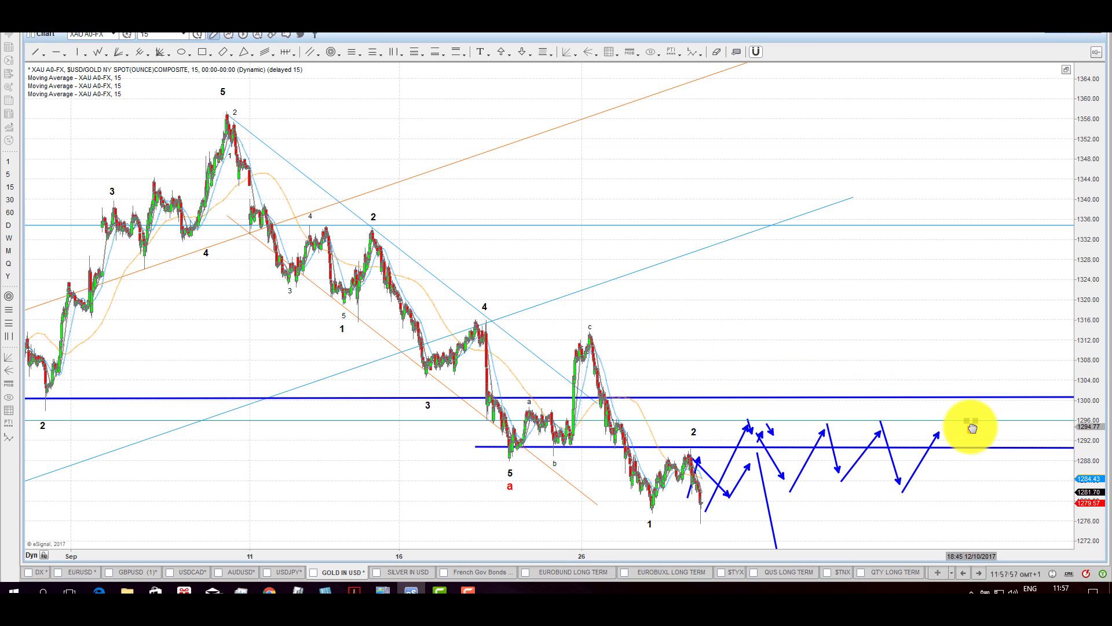
click(971, 431)
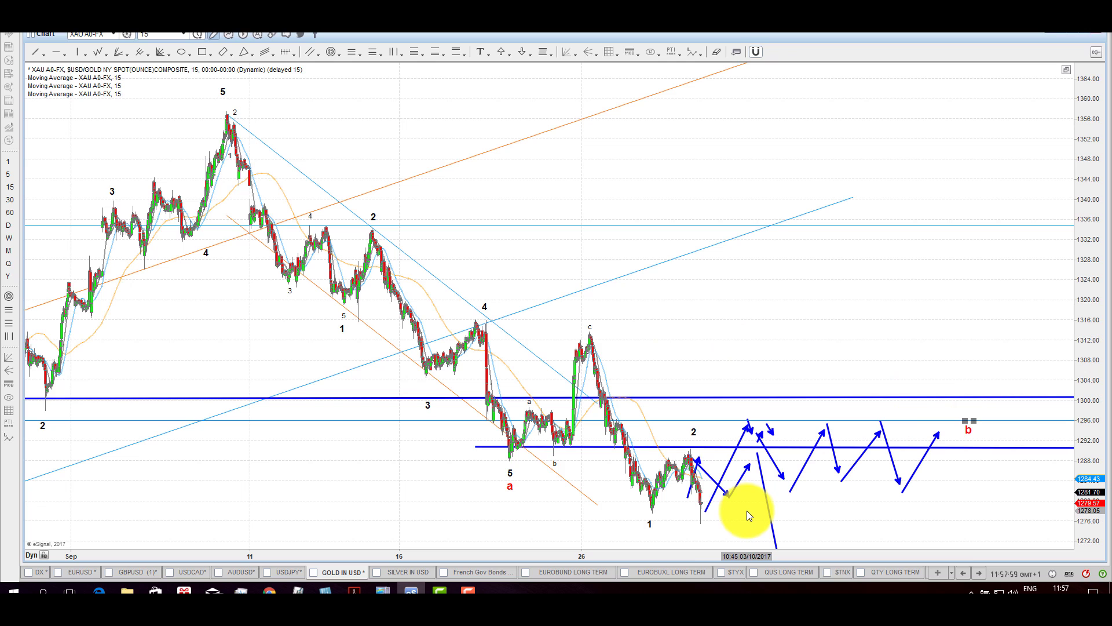
drag(971, 431, 600, 316)
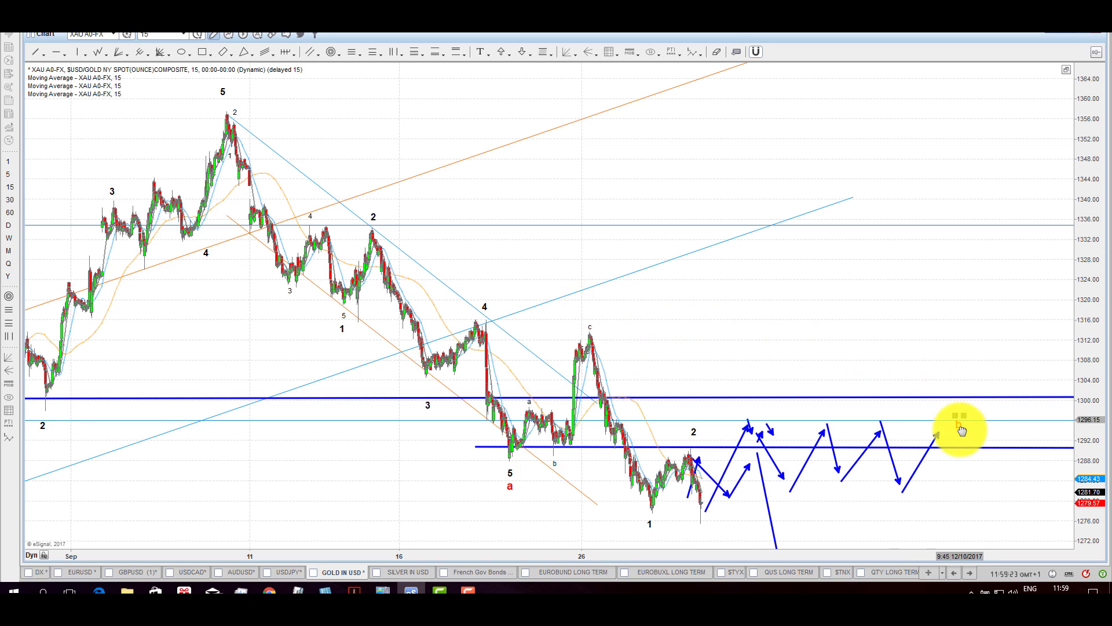
Place a red b label above the c peak and shift the wave 2 label to the right
click(958, 430)
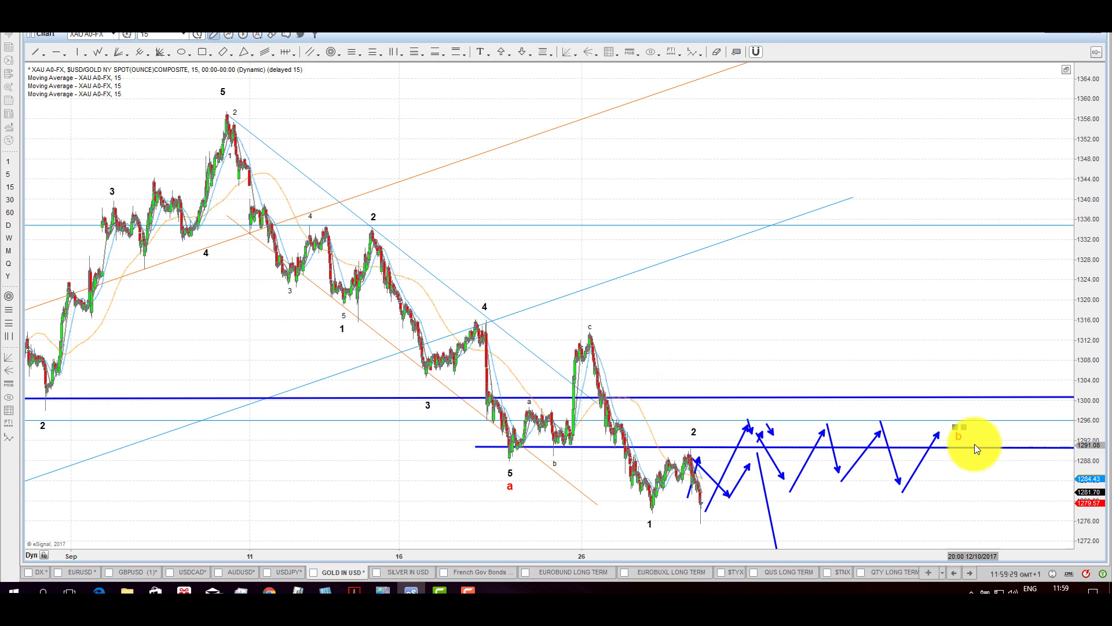
drag(960, 439, 590, 310)
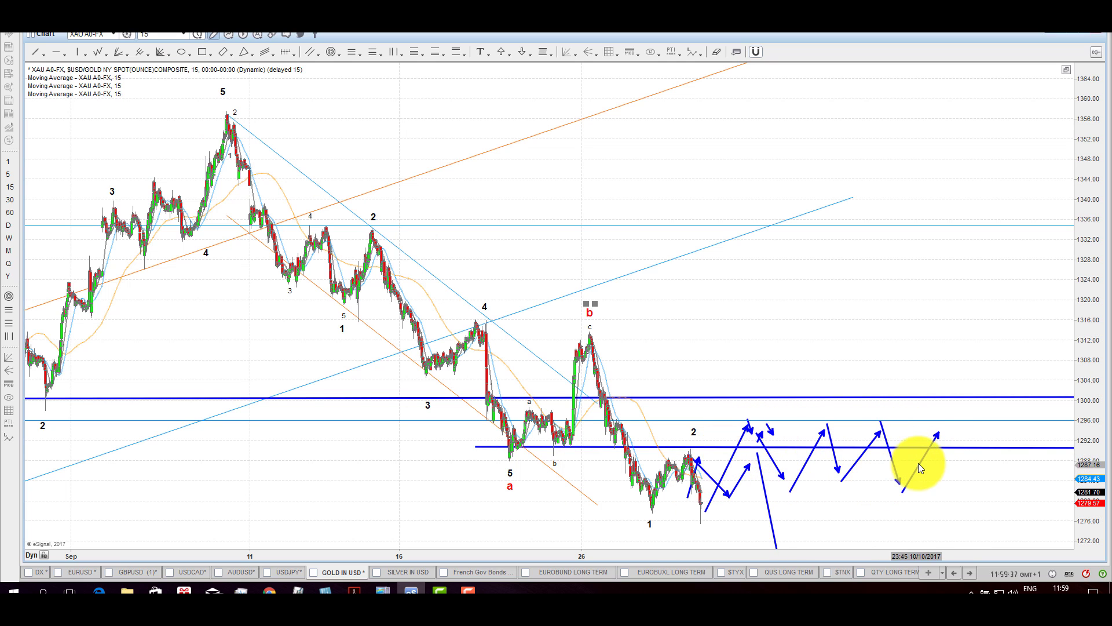
drag(695, 439, 730, 442)
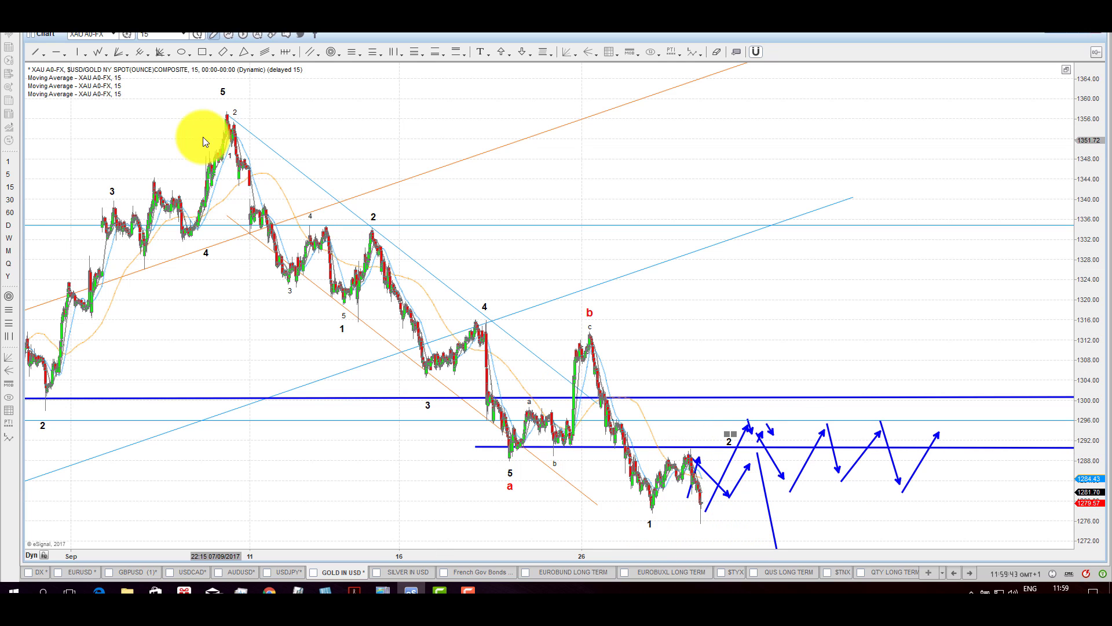
Switch the gold chart to 120-minute bars and pan to bring the latest bars into view
click(196, 35)
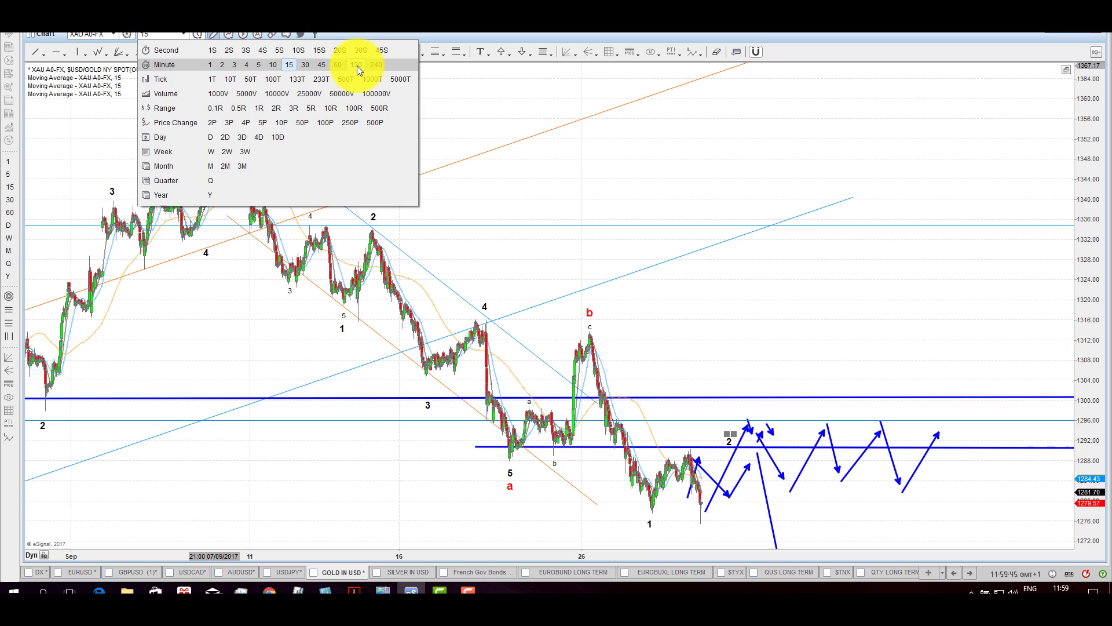
click(359, 65)
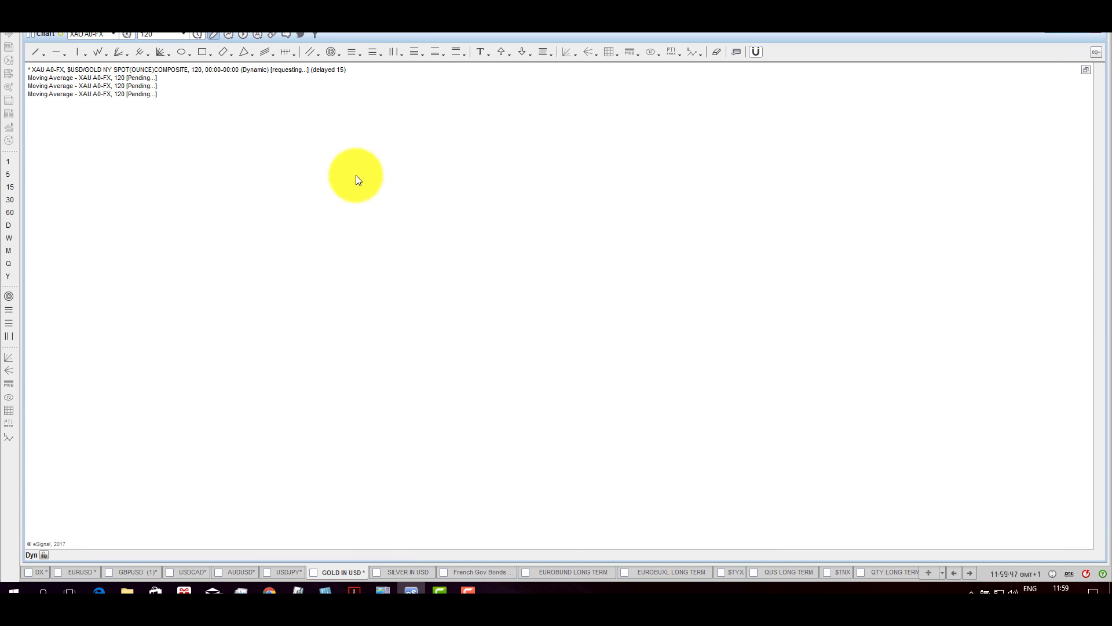
drag(851, 217, 455, 216)
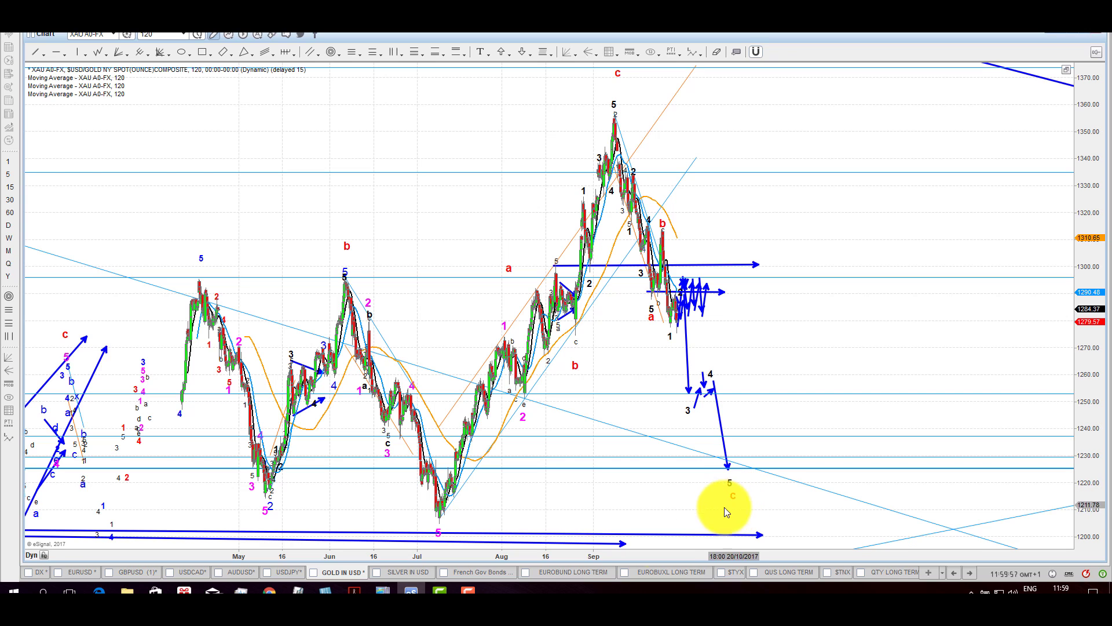
Switch to the daily Silver in USD chart and pan across its triangle and projected waves
click(404, 573)
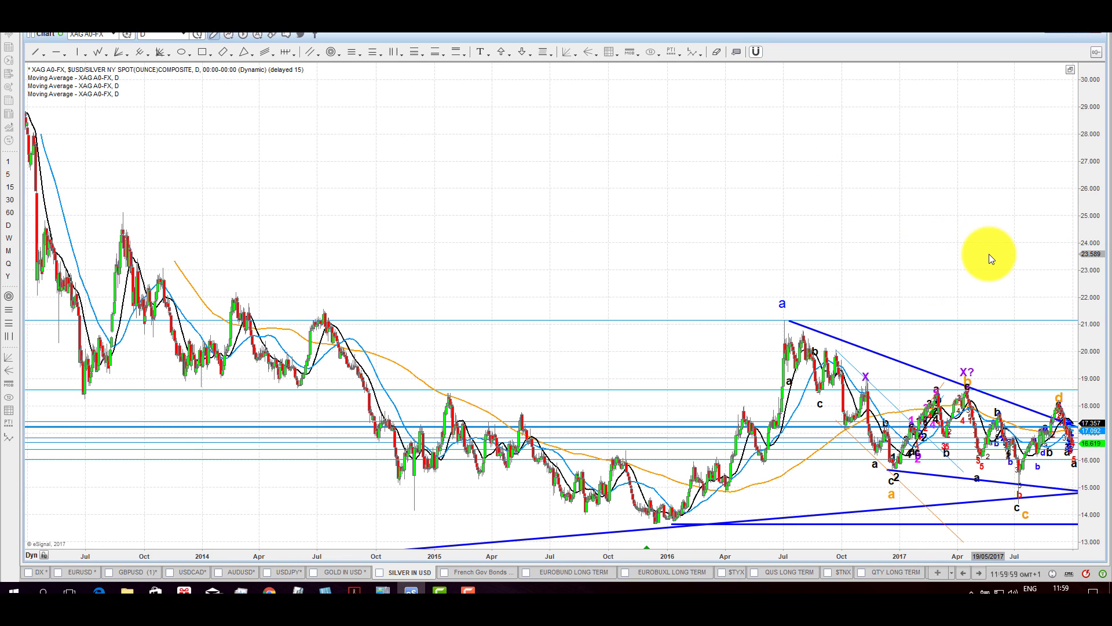
drag(817, 164, 581, 147)
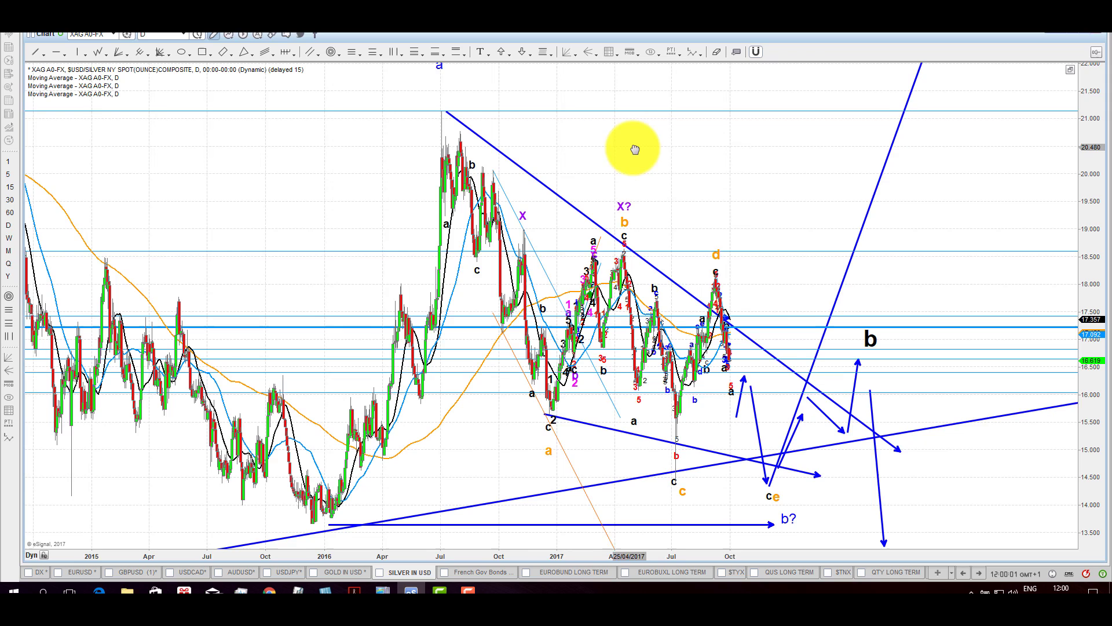
drag(635, 149, 713, 167)
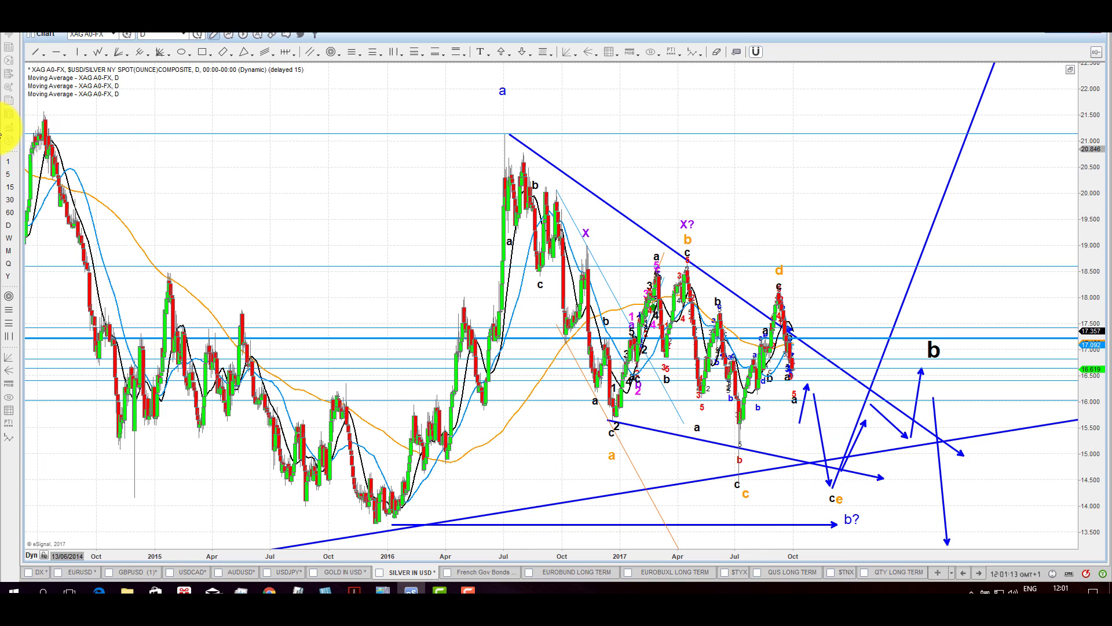
Switch silver to 60-minute bars and position the chart on the August–September wave count
click(10, 212)
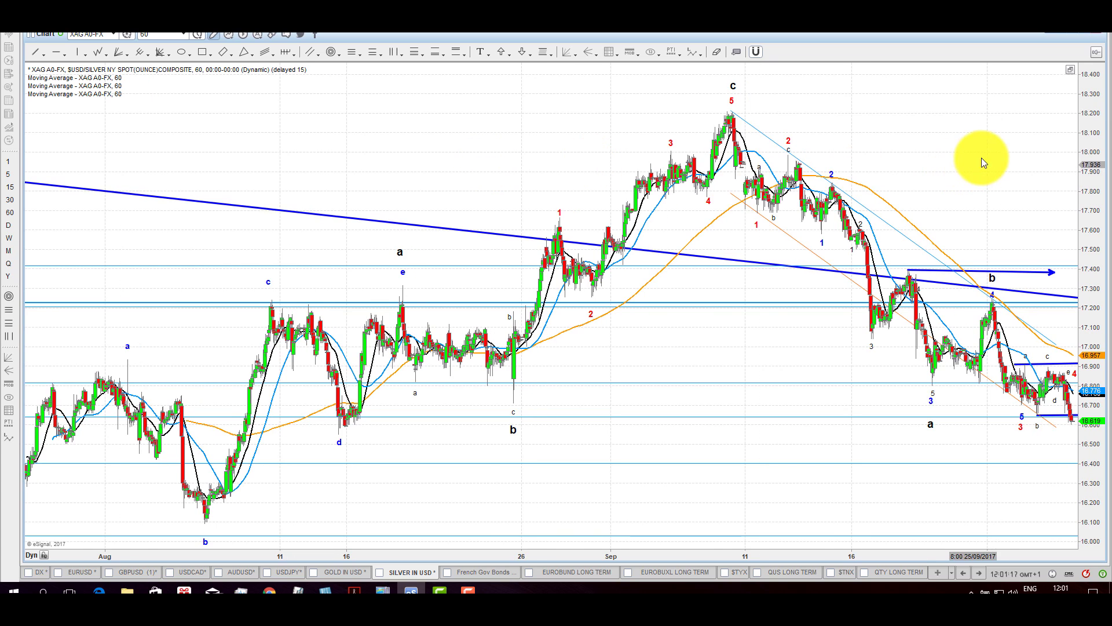
drag(790, 105, 787, 108)
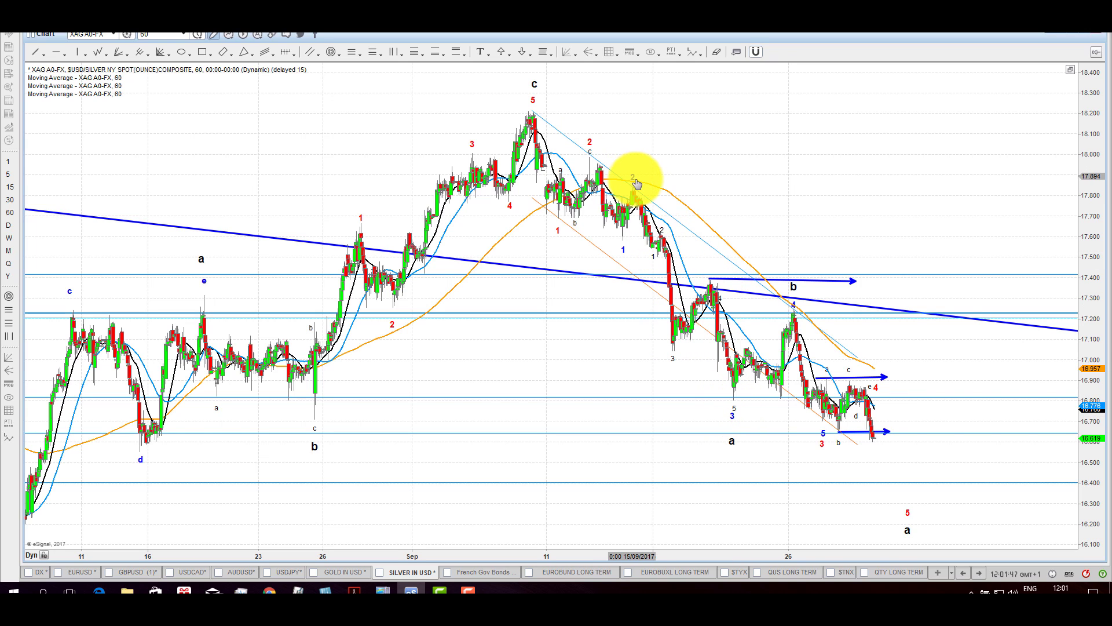
click(795, 311)
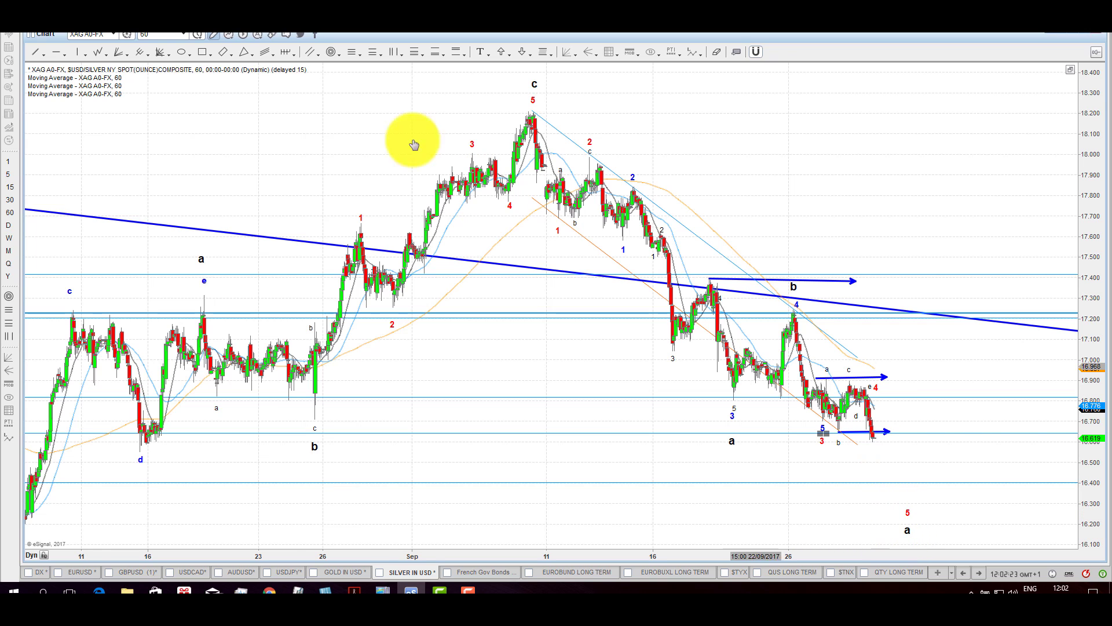
Draw a blue trendline from the c peak toward the red wave 5 label, then zoom out to review it
click(36, 52)
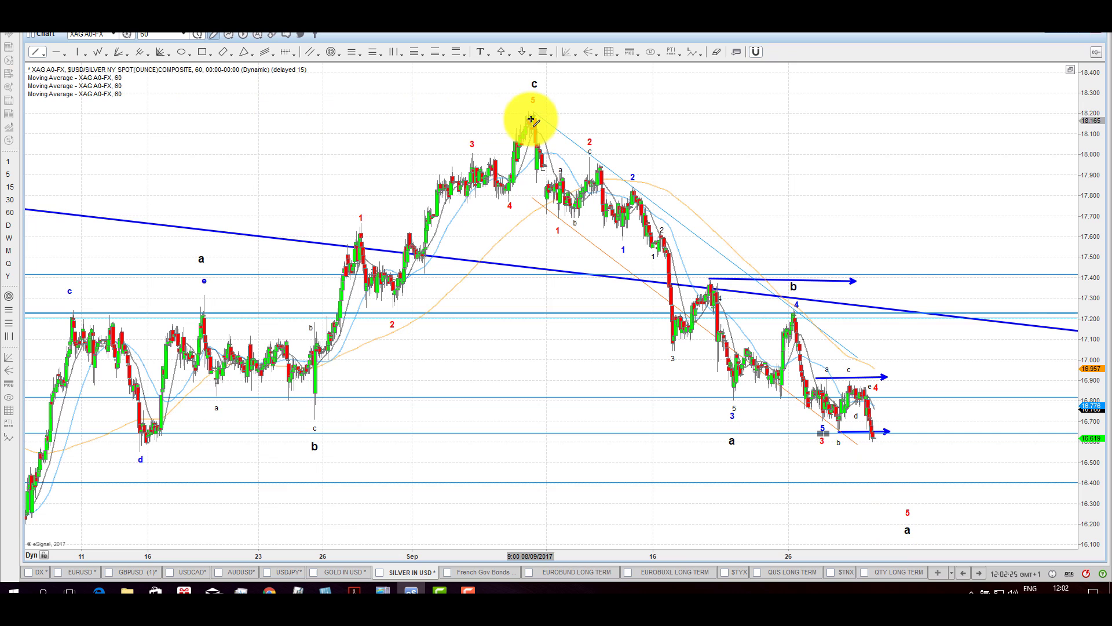
mouse_move(530, 119)
mouse_down()
mouse_move(819, 402)
mouse_move(899, 504)
mouse_up()
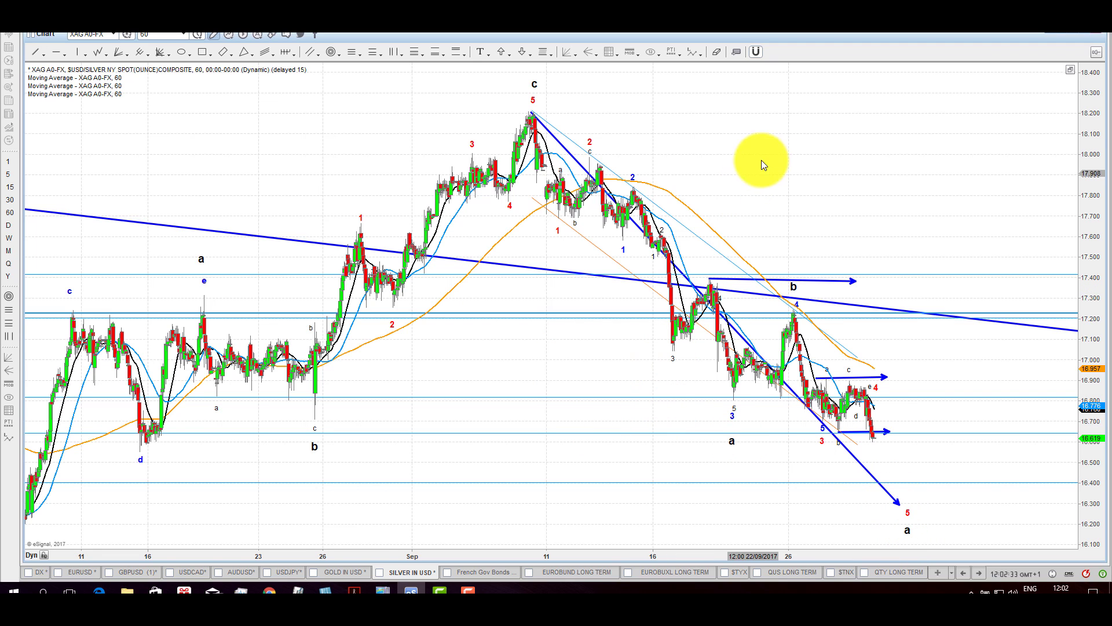
drag(770, 144, 846, 124)
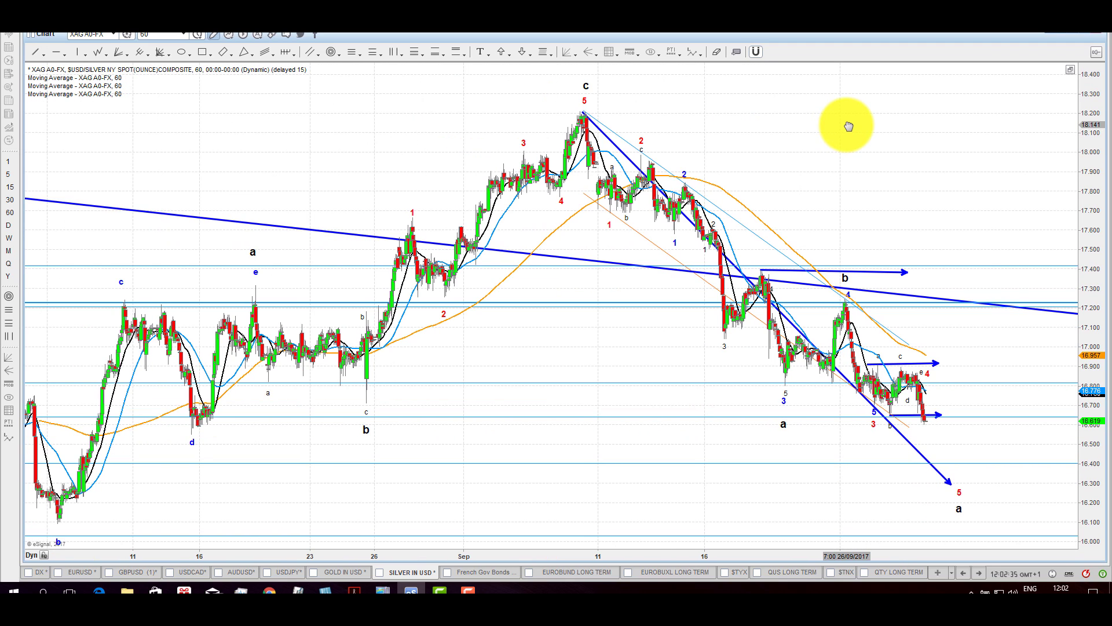
click(316, 34)
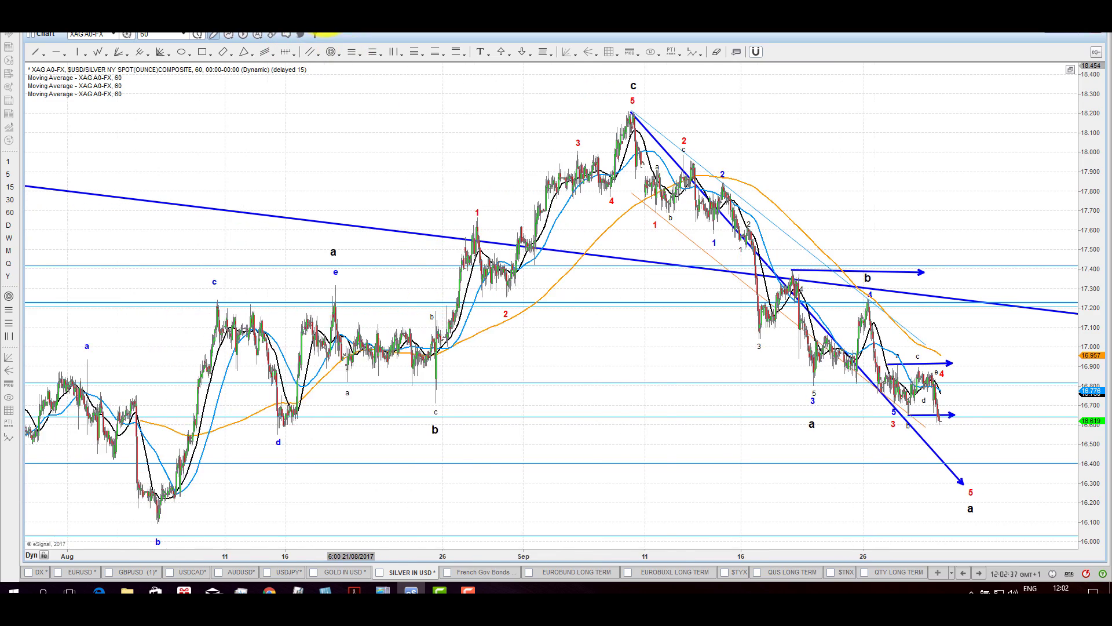
click(316, 33)
click(316, 33)
click(316, 34)
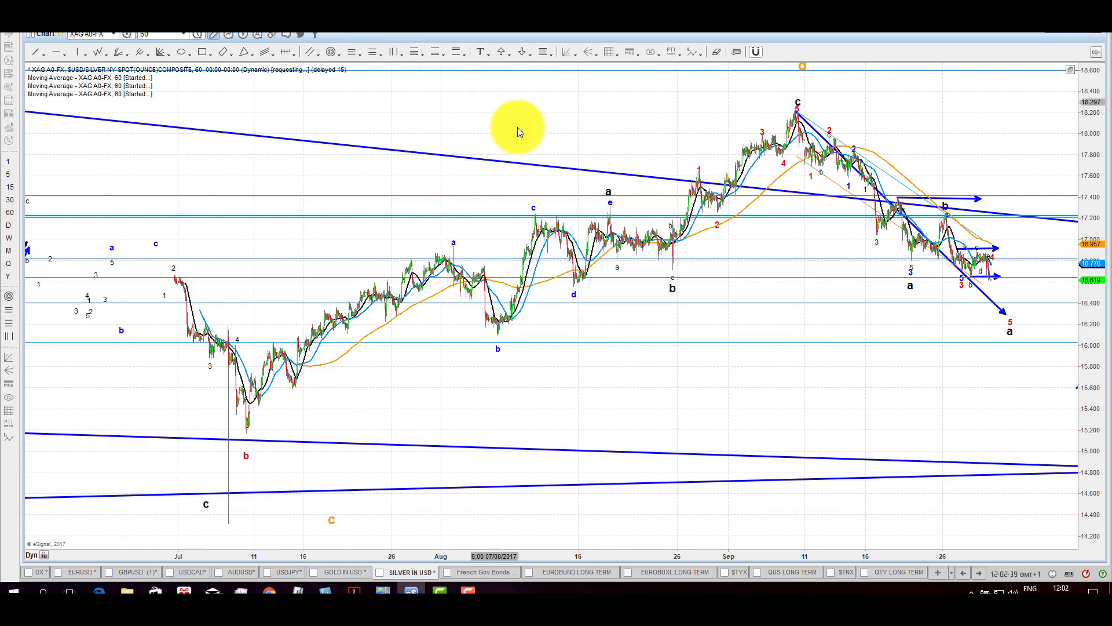
drag(529, 106, 309, 105)
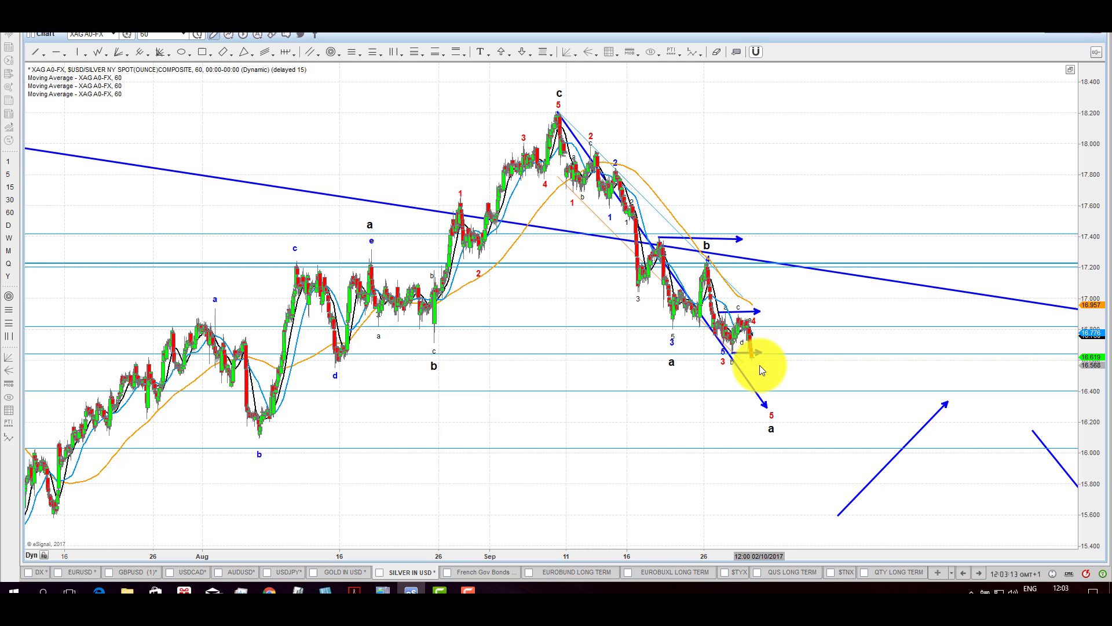
Draw a short projected leg down, then horizontal level lines near 17.43 and 17.60
click(34, 51)
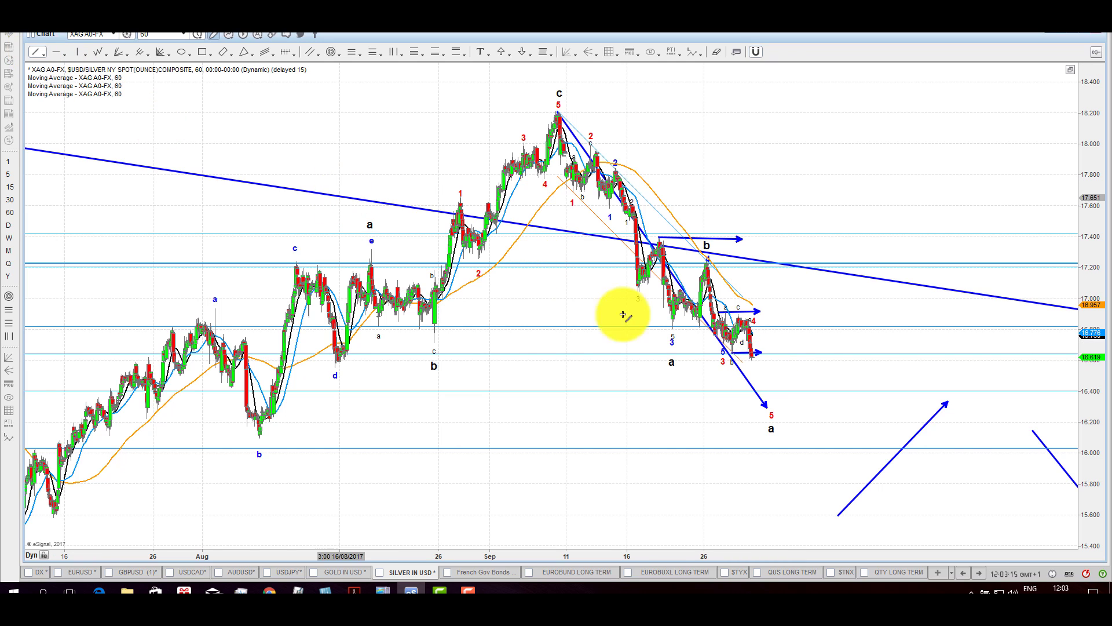
drag(756, 362, 813, 380)
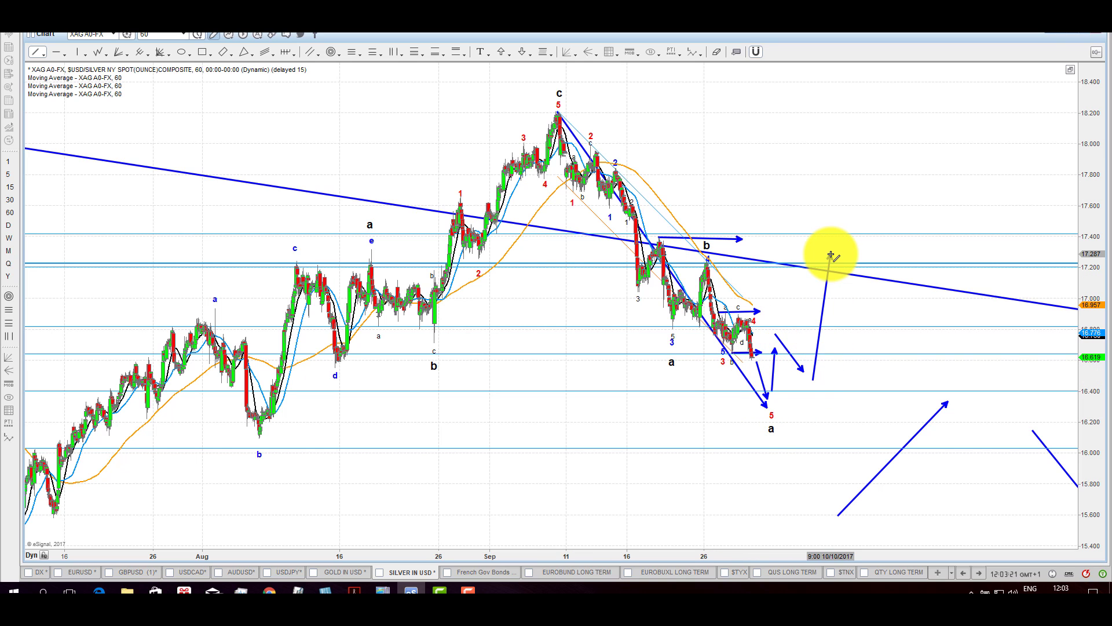
drag(831, 255, 830, 248)
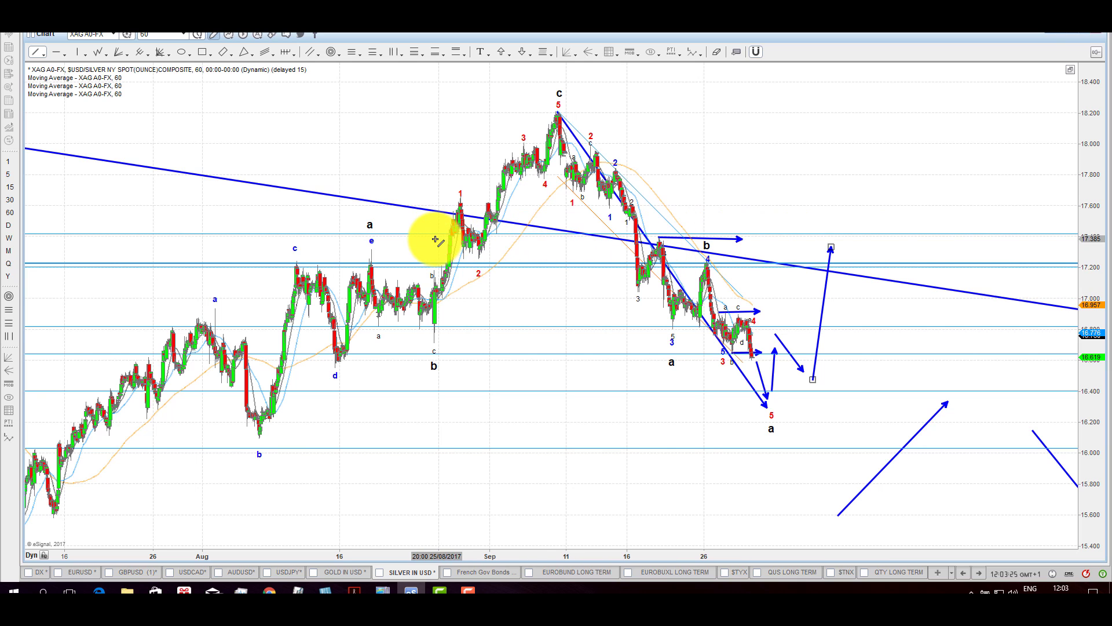
drag(428, 235, 1008, 233)
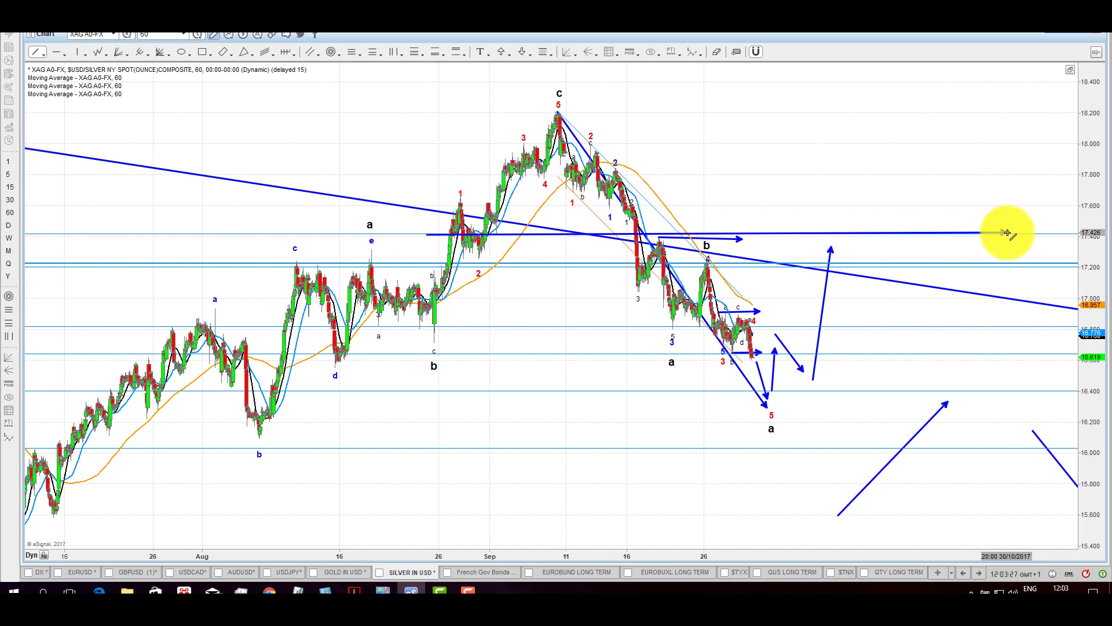
drag(454, 206, 1009, 206)
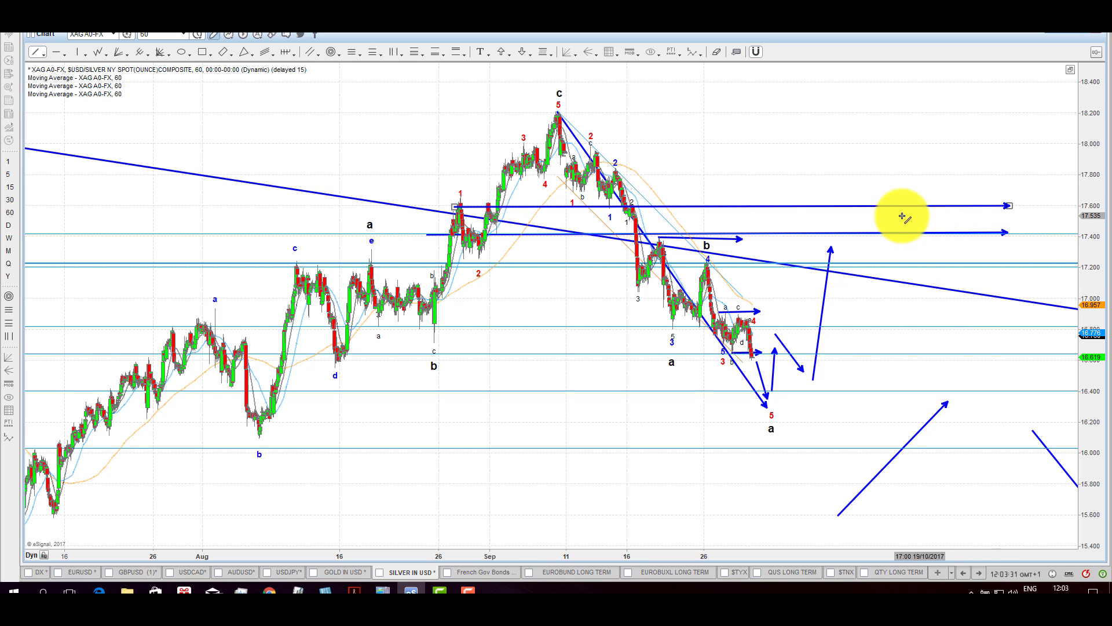
Sketch arrows rising toward 17.60 then dropping steeply below 16.00 toward 15.80
mouse_move(833, 254)
mouse_down()
mouse_move(877, 215)
mouse_move(902, 249)
mouse_up()
drag(904, 265, 908, 223)
mouse_move(915, 215)
mouse_down()
mouse_move(946, 286)
mouse_move(984, 473)
mouse_up()
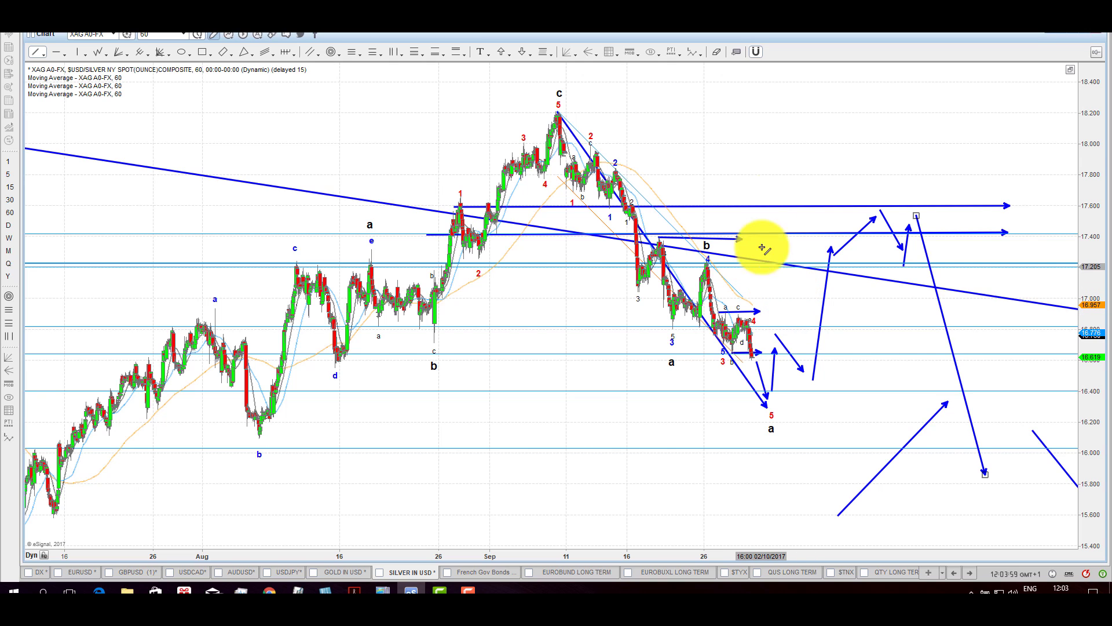
click(774, 158)
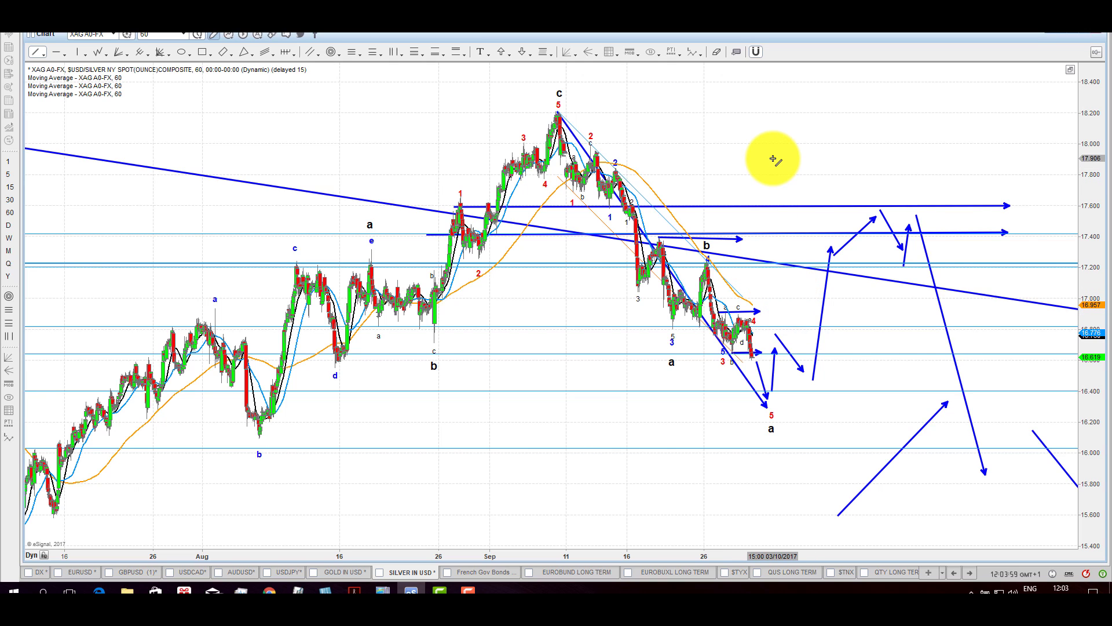
Return to the wavemastery.com home page and bring up the Subscribe Here dropdown
click(480, 572)
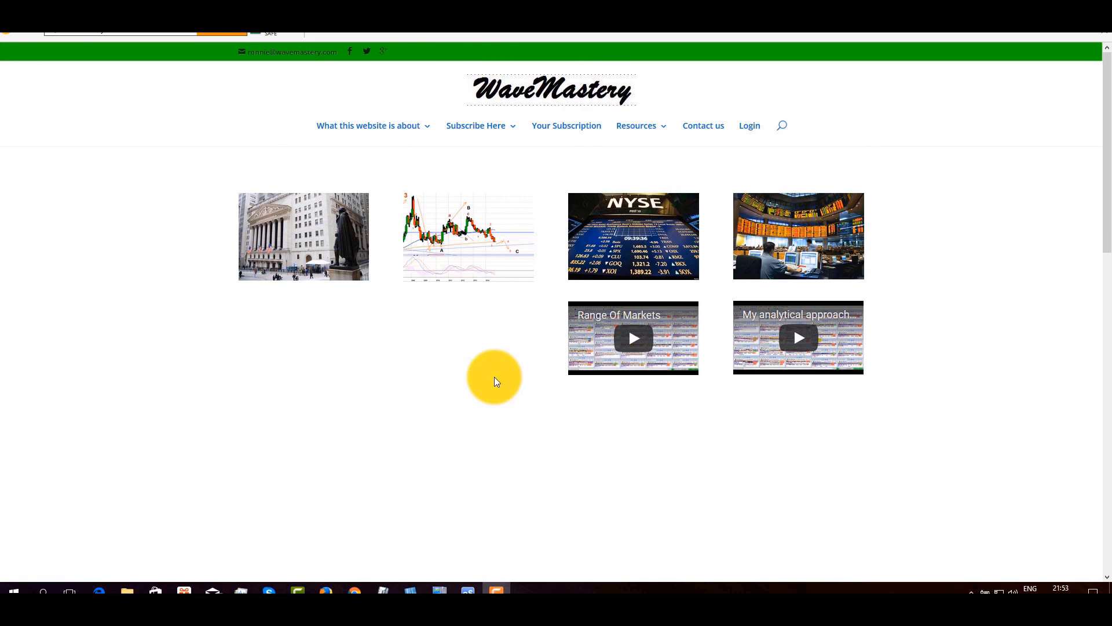
mouse_move(376, 136)
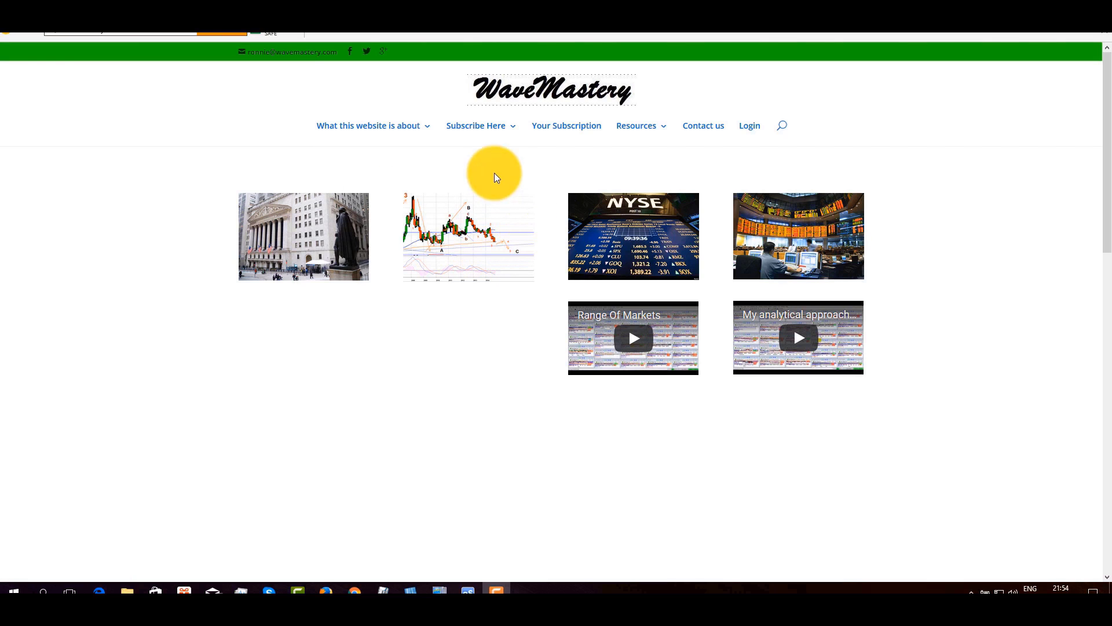
mouse_move(482, 134)
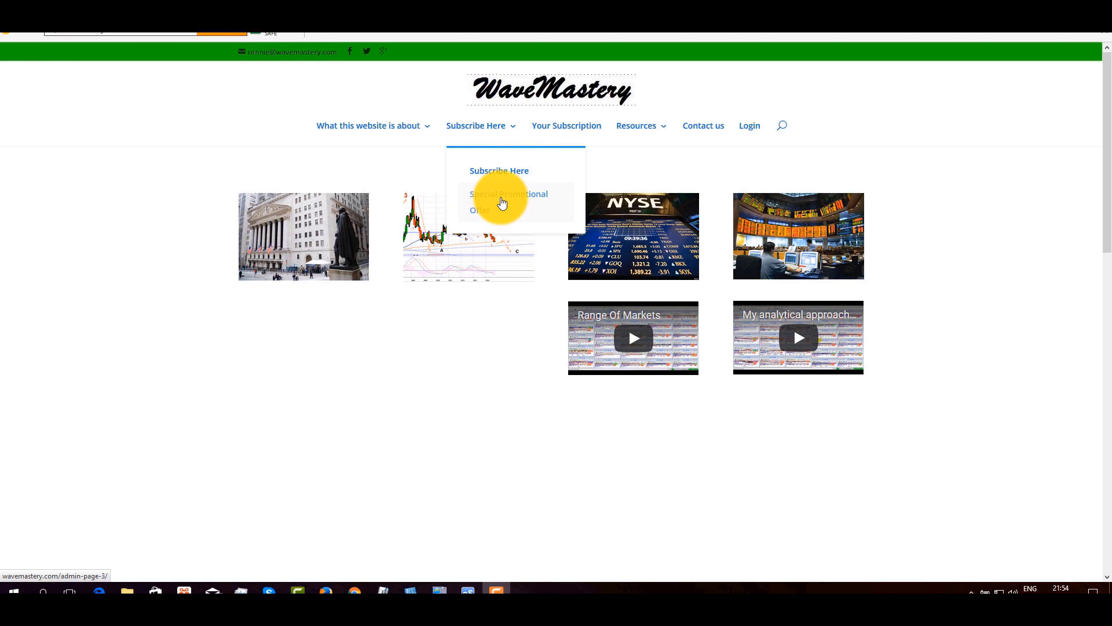
Go to Special Promotional Offer and scroll down to the €94.01 and €79.00 country subscription dropdowns
click(507, 201)
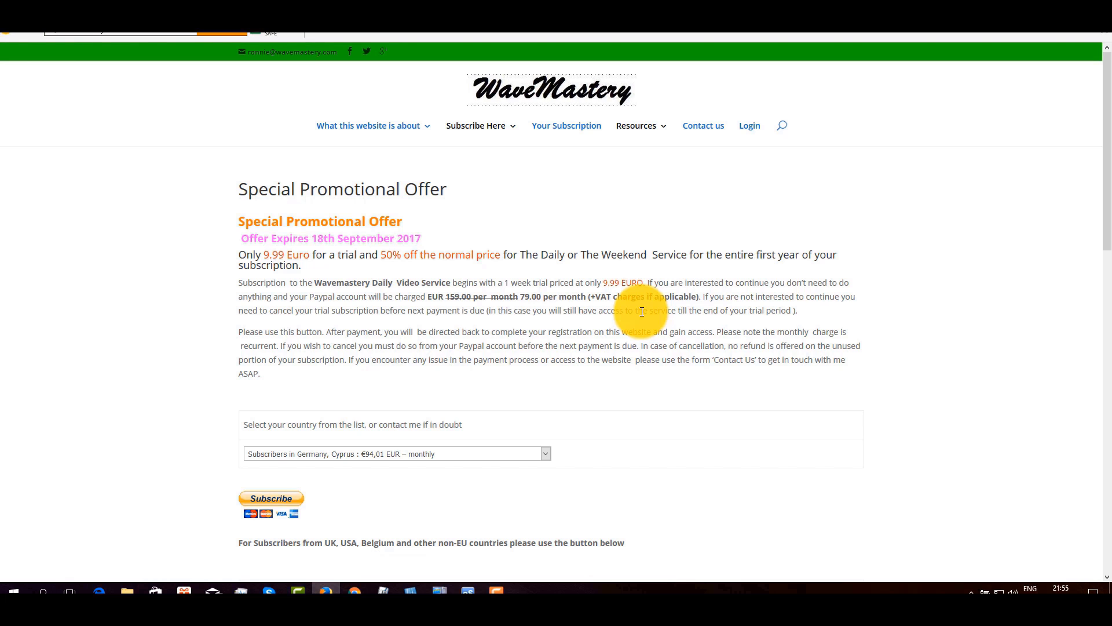
scroll(451, 476, down, 4)
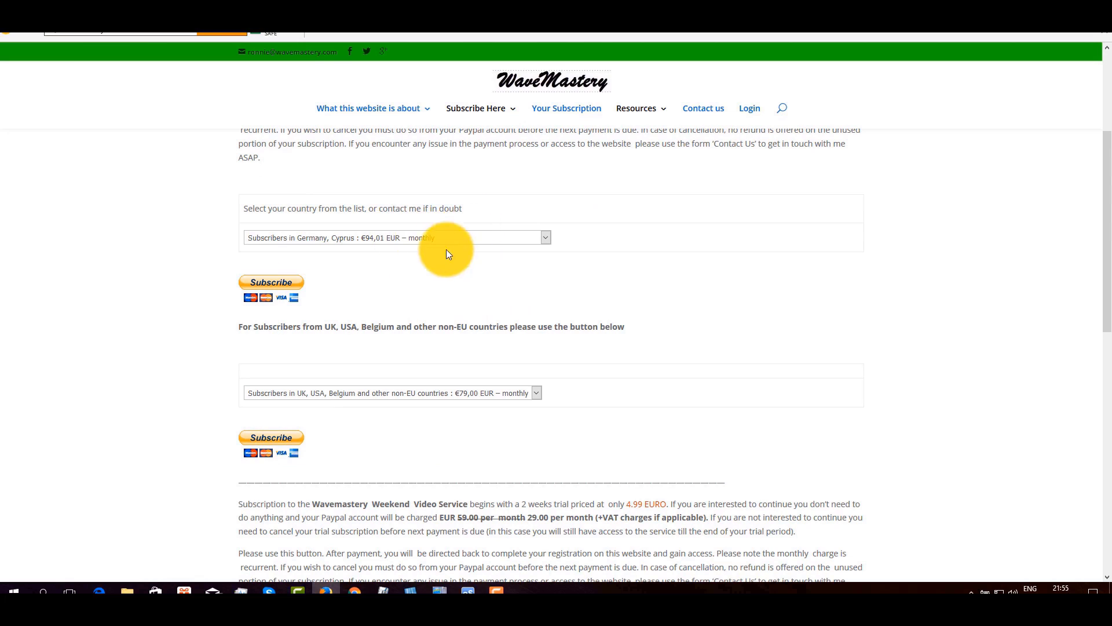
click(548, 239)
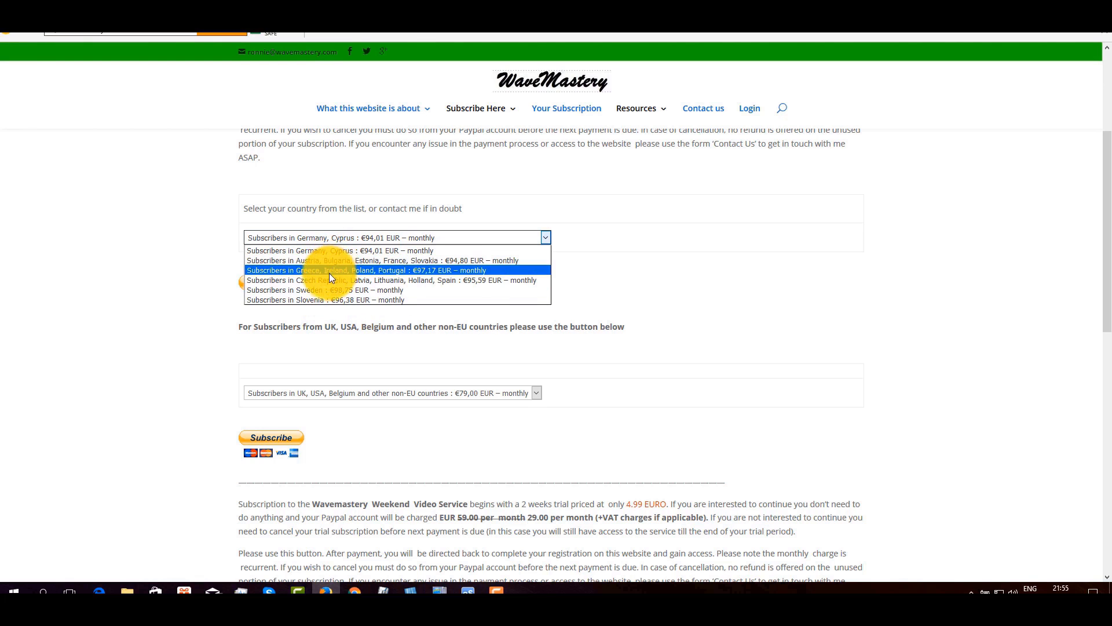
click(649, 273)
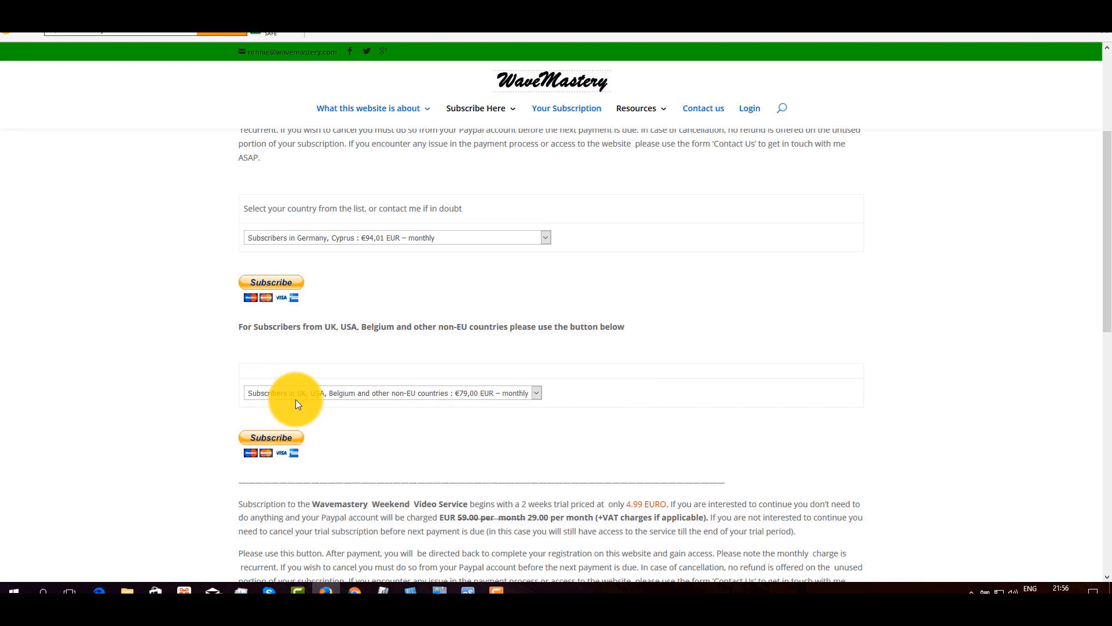
Subscribe under the UK, USA, Belgium and non-EU option to reach PayPal's €9.99/€79.00 checkout
click(274, 439)
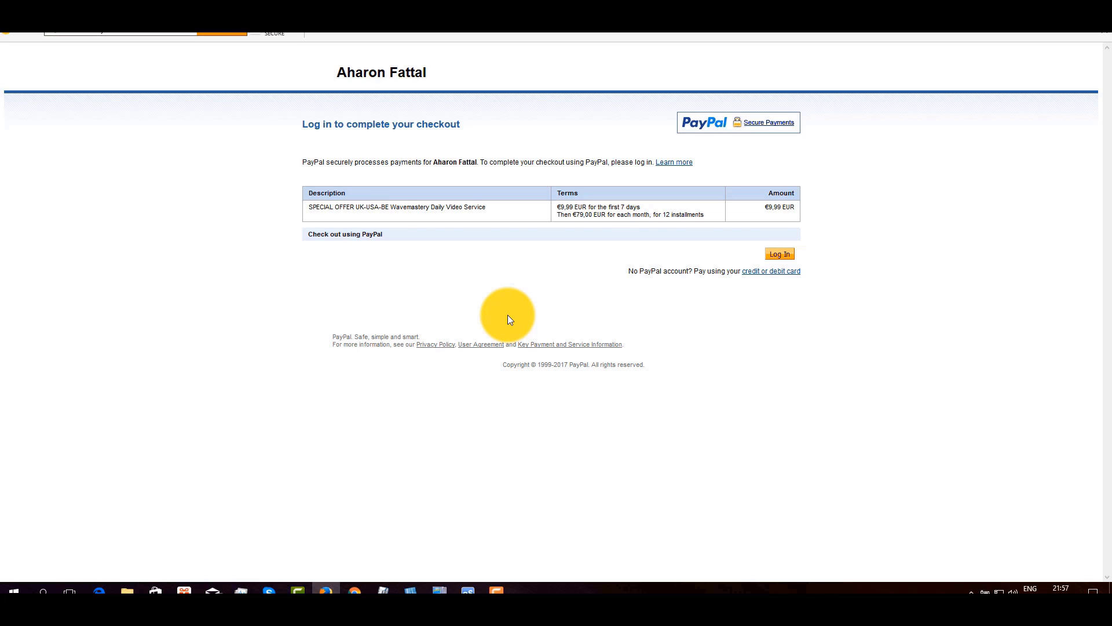
Go back from PayPal and scroll through the Daily and Weekend service offers, then back up
click(12, 26)
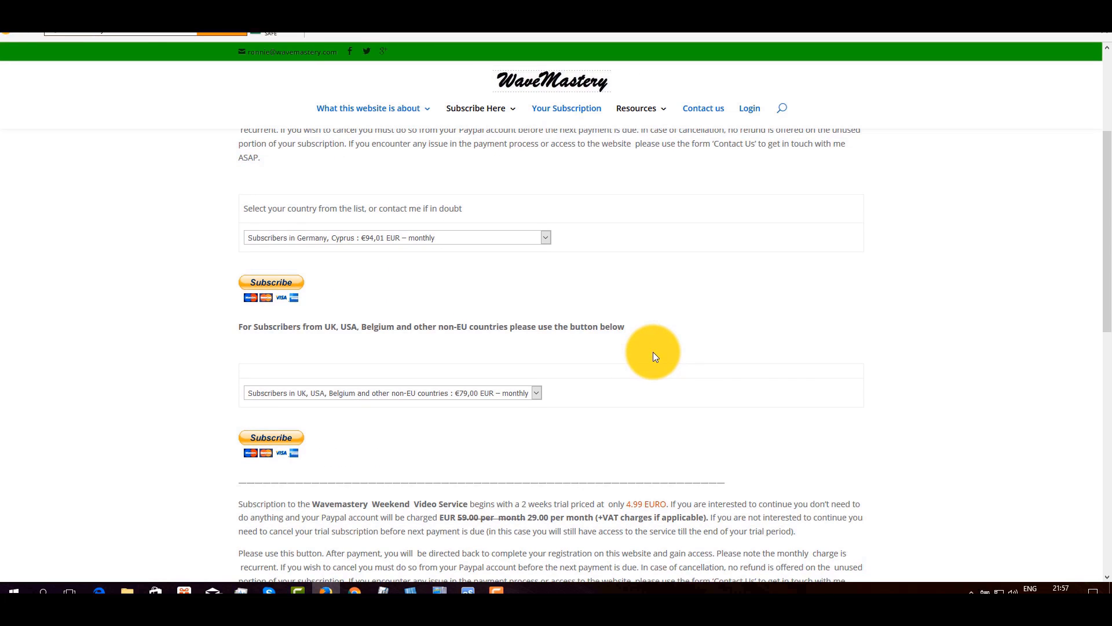
scroll(652, 353, down, 3)
scroll(617, 241, up, 5)
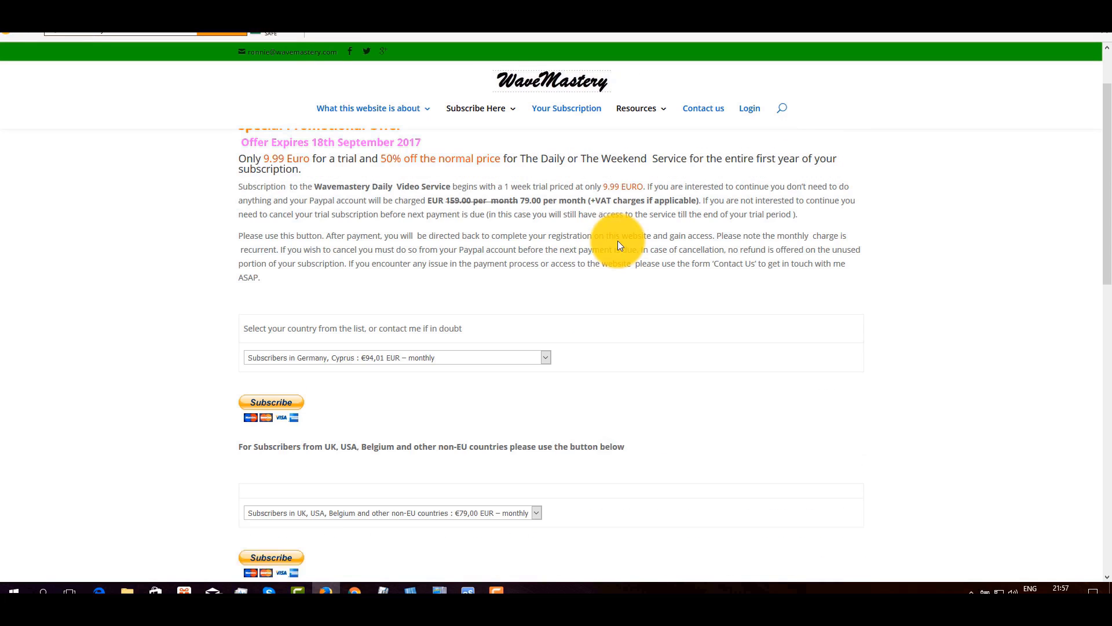
scroll(687, 348, down, 7)
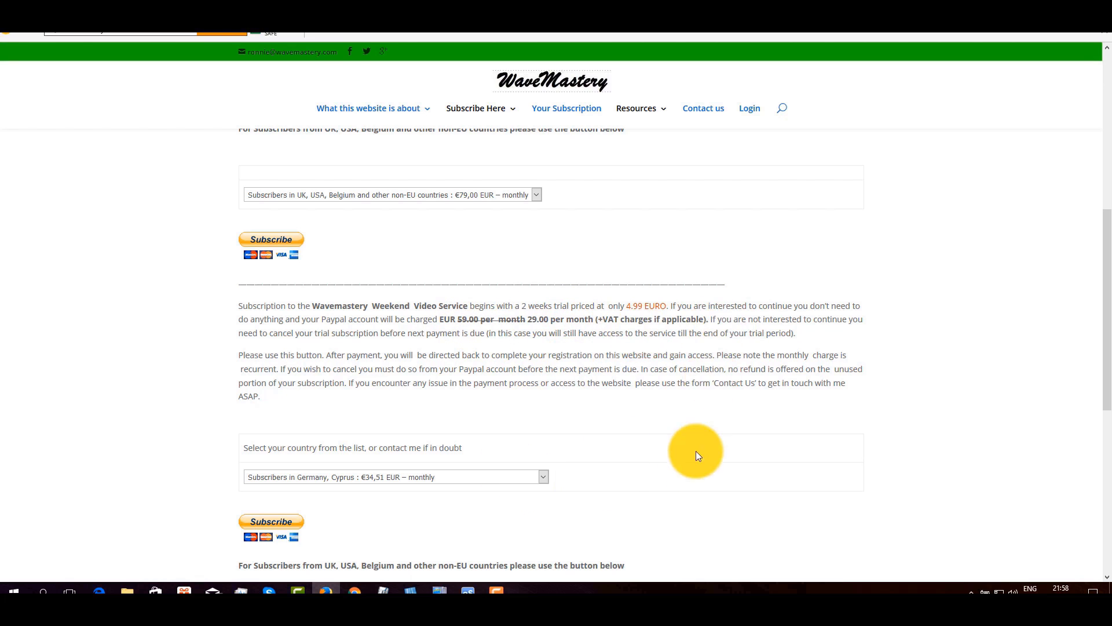
scroll(648, 458, down, 1)
scroll(648, 458, down, 2)
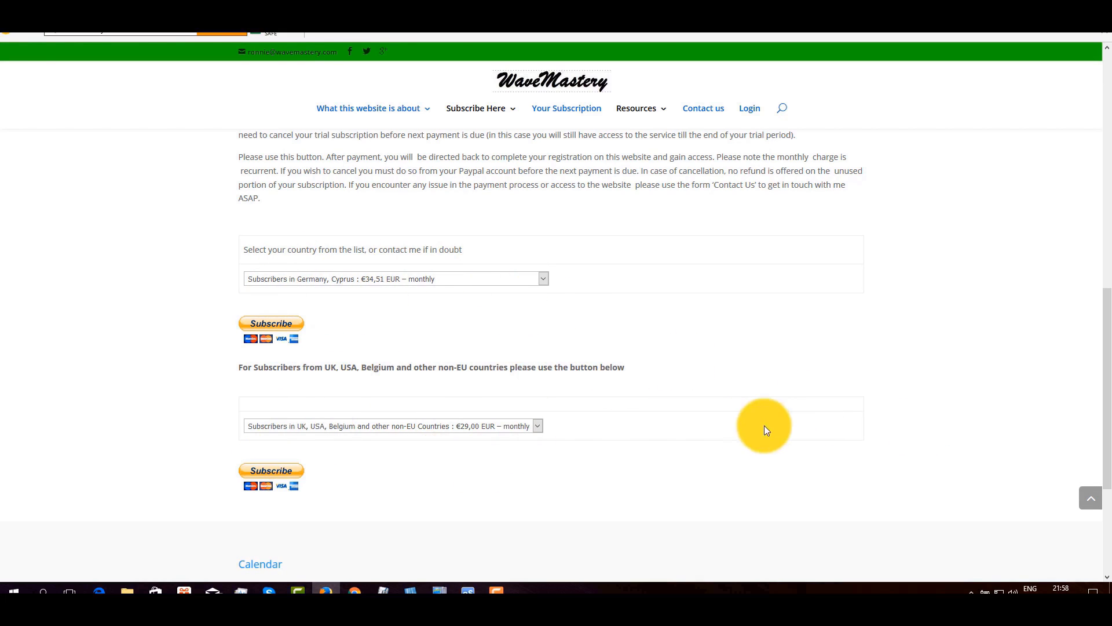
scroll(798, 441, up, 10)
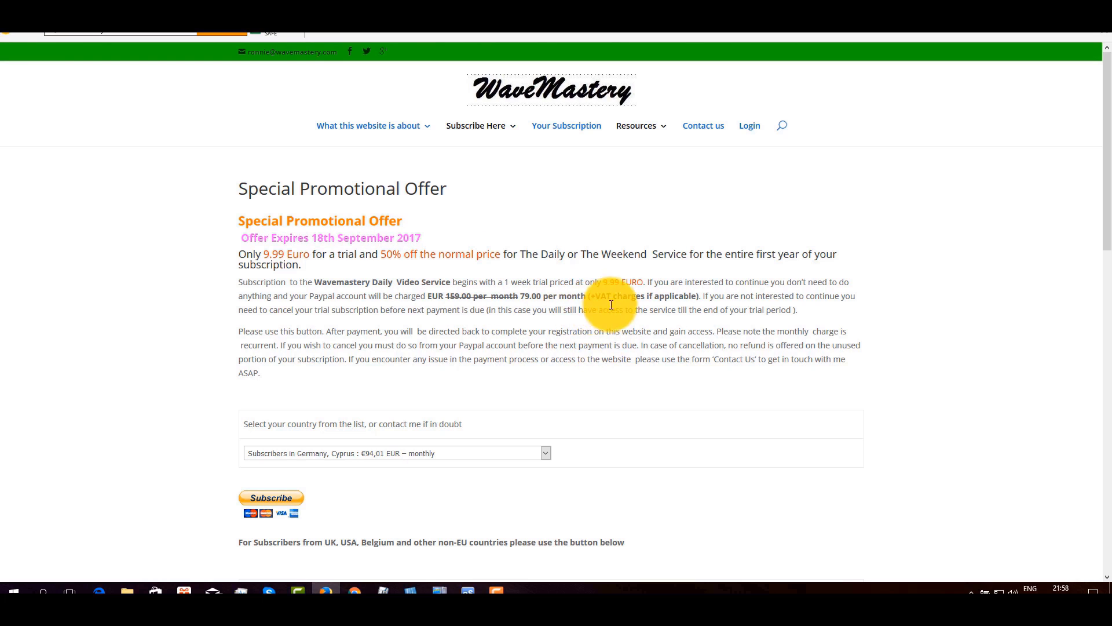
Bring up the Resources > Chart Galeries submenu showing Charts Galore 1
mouse_move(477, 136)
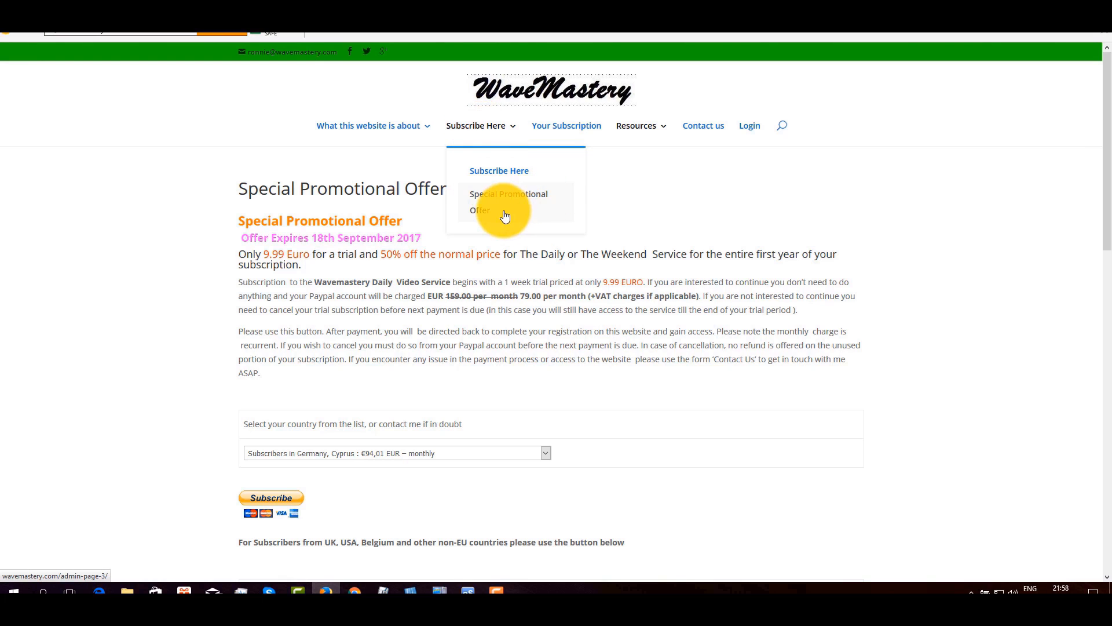
mouse_move(634, 129)
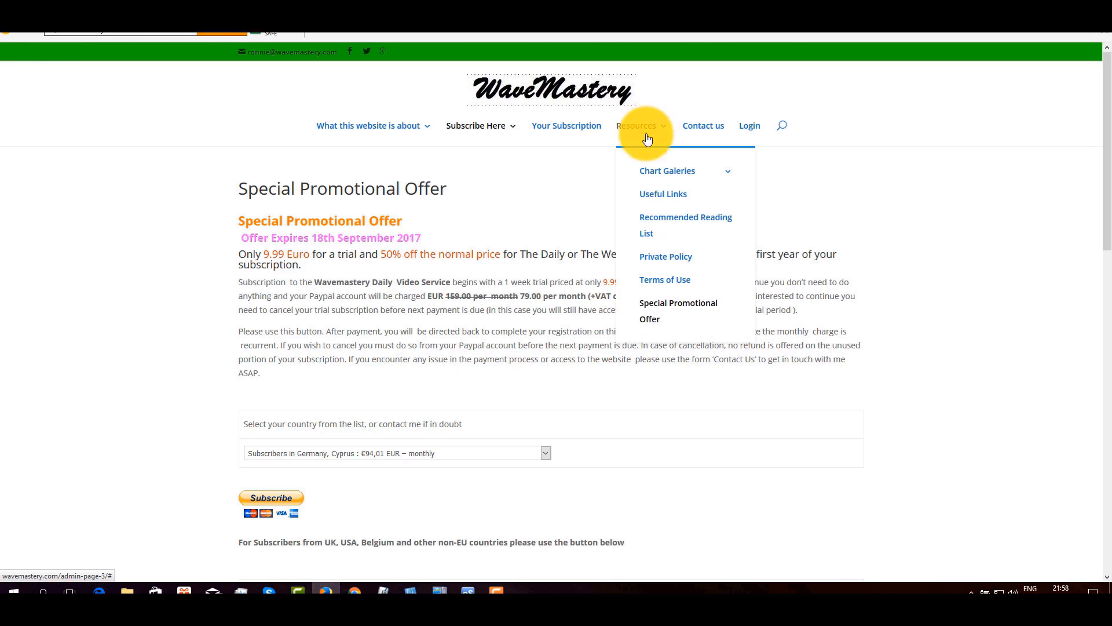
mouse_move(653, 172)
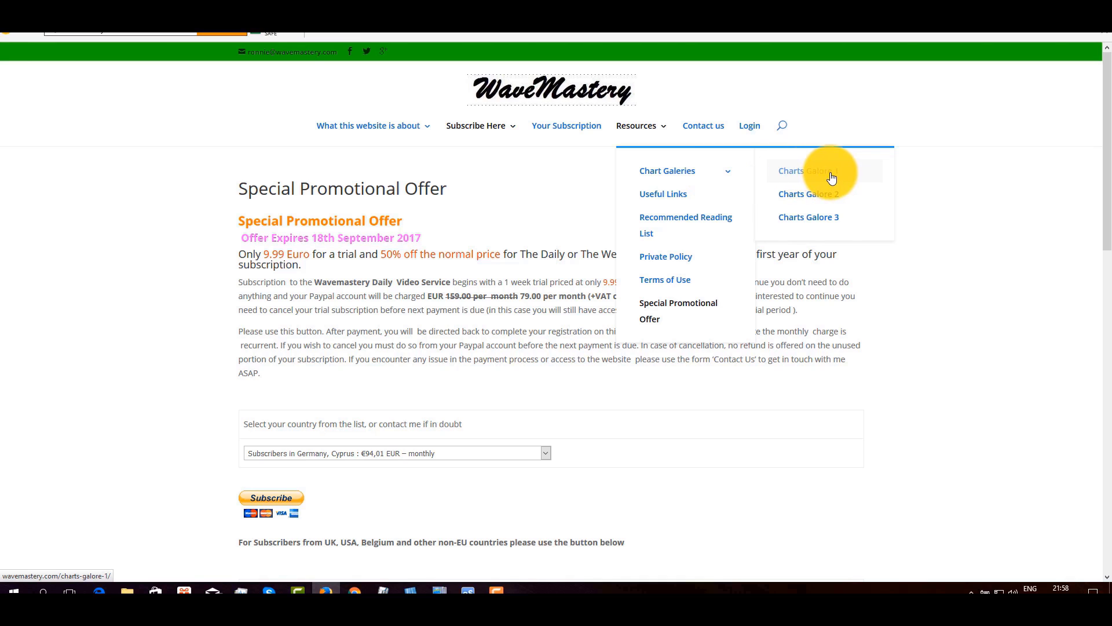
Open Charts Galore 1 and scroll through its metals, oil, grain and meat product charts
click(791, 174)
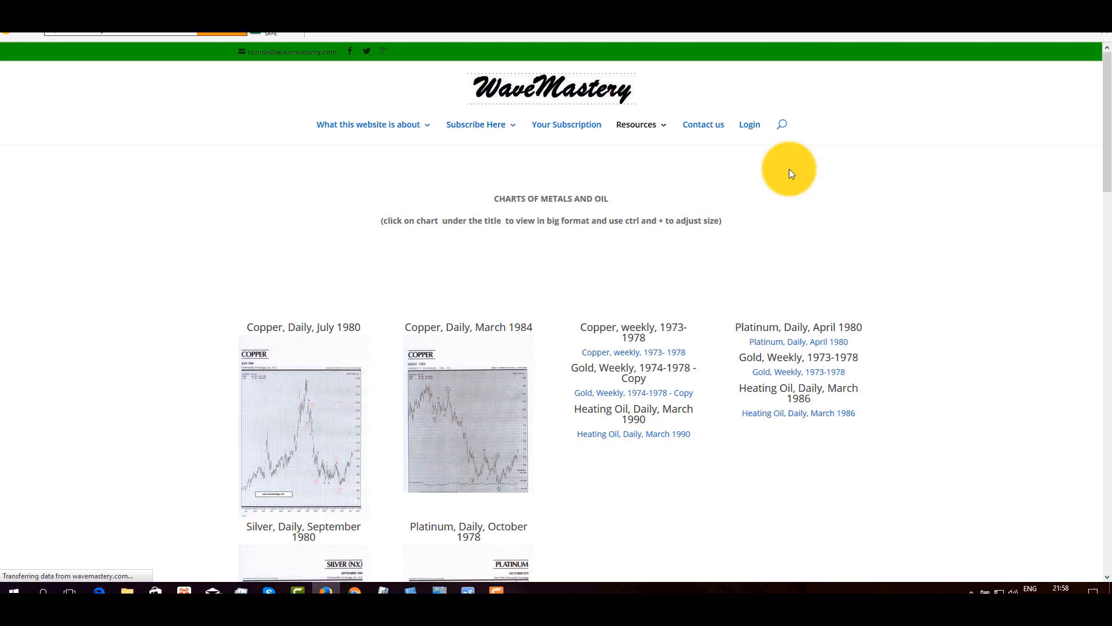
scroll(818, 411, down, 3)
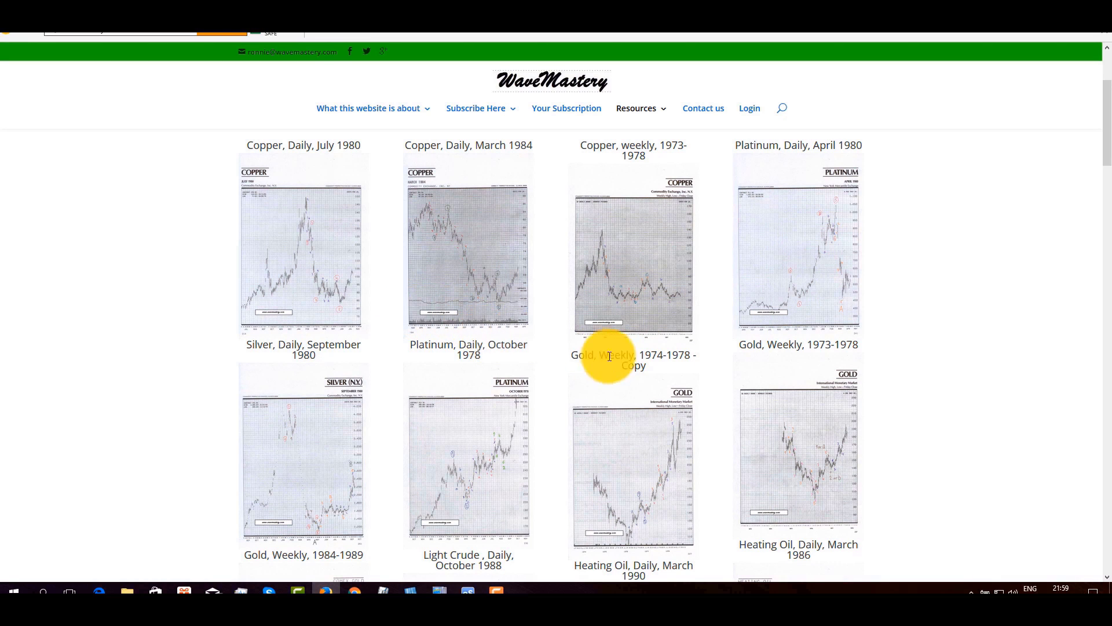
scroll(784, 440, down, 4)
scroll(772, 386, down, 3)
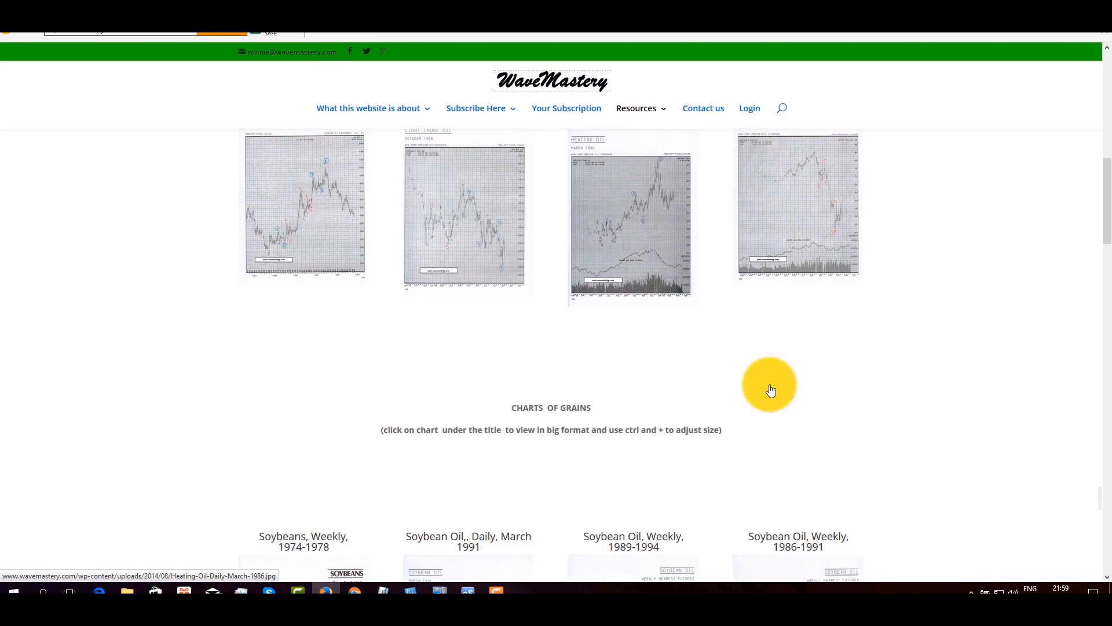
scroll(742, 376, down, 5)
scroll(745, 380, down, 2)
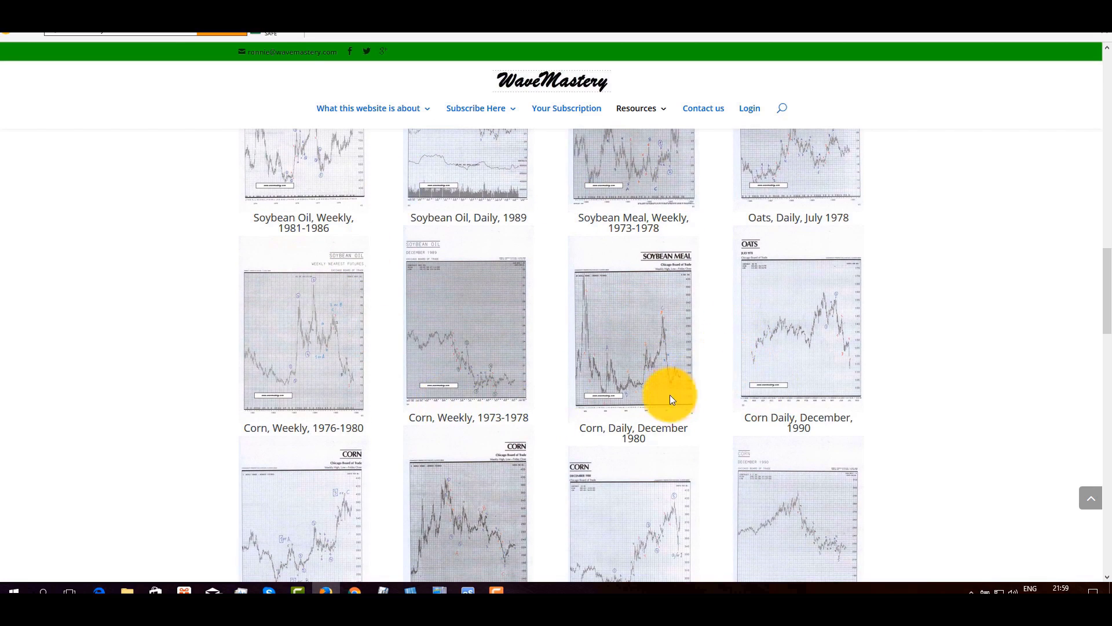
scroll(667, 452, down, 4)
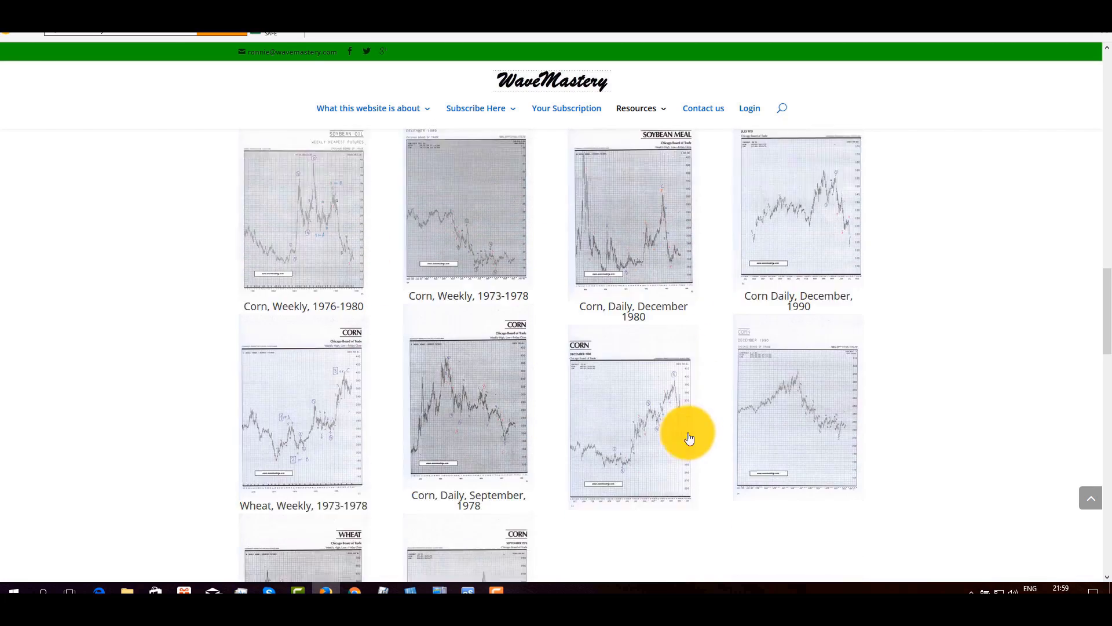
scroll(623, 356, down, 3)
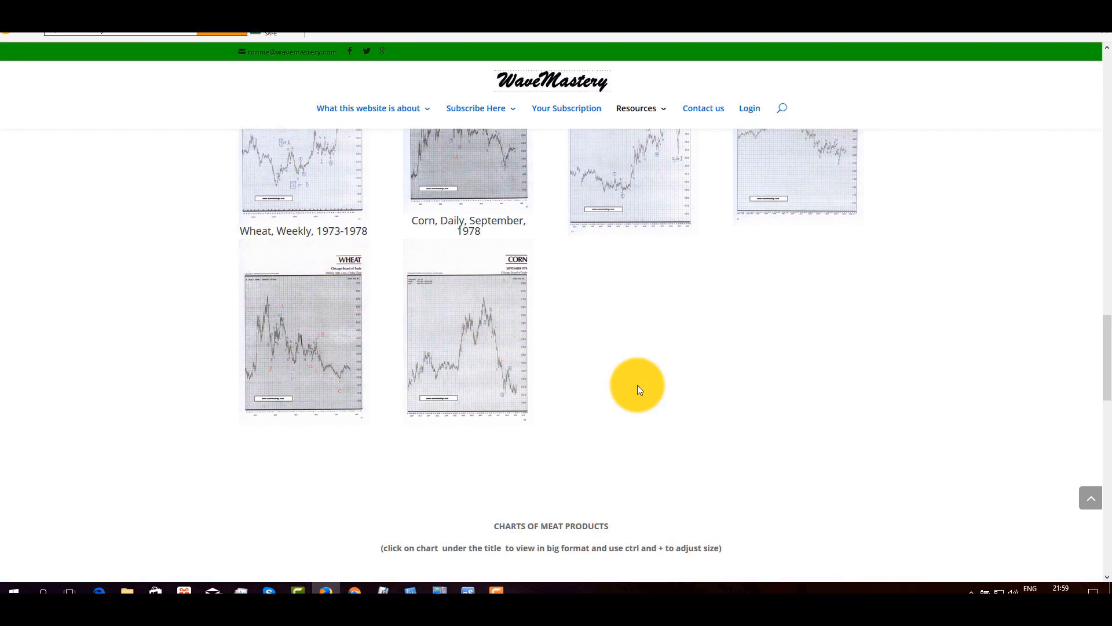
scroll(637, 385, down, 3)
scroll(640, 376, down, 5)
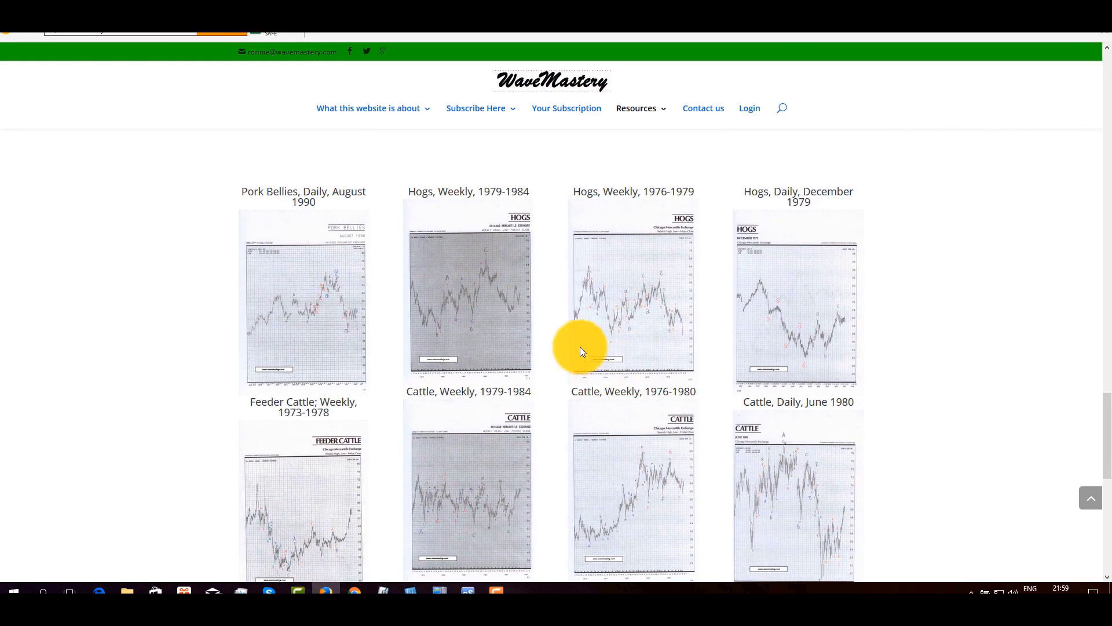
scroll(742, 270, down, 8)
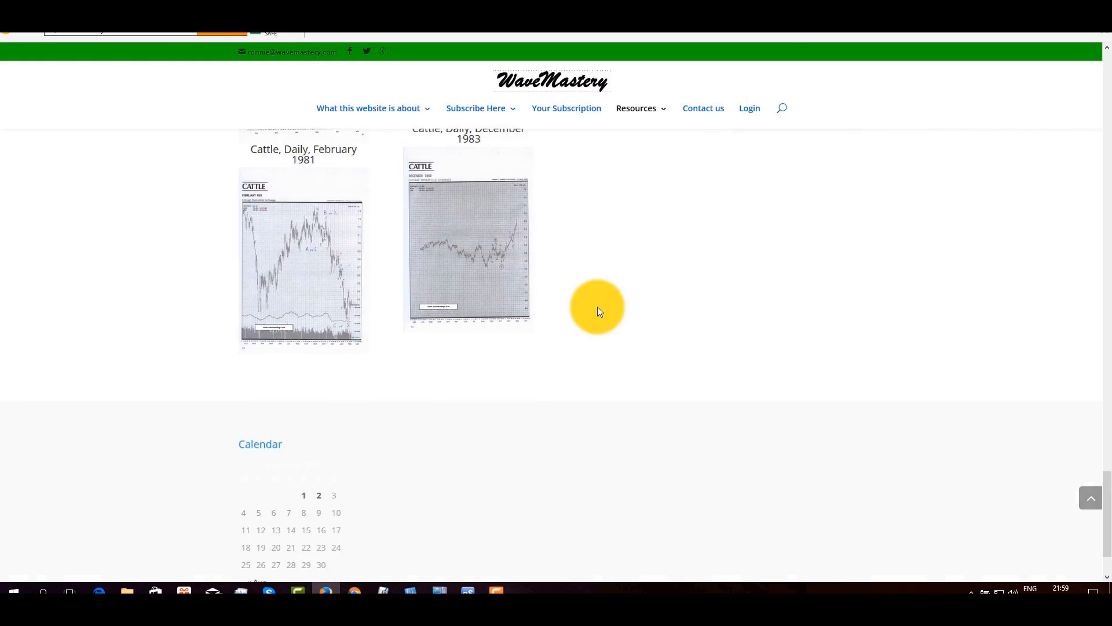
scroll(630, 319, up, 20)
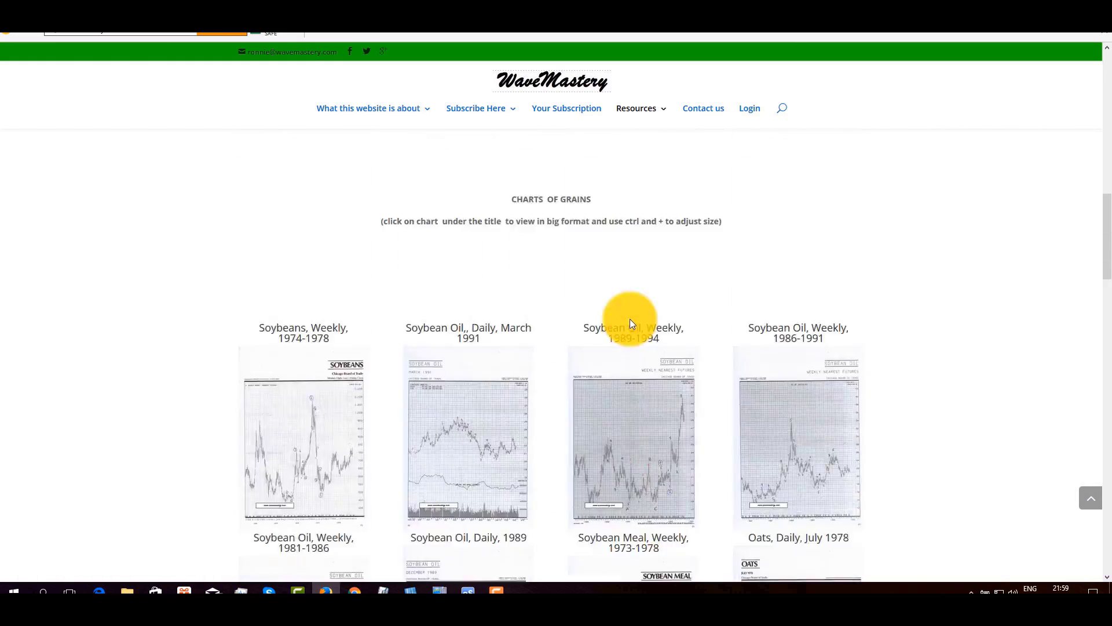
scroll(630, 319, up, 2)
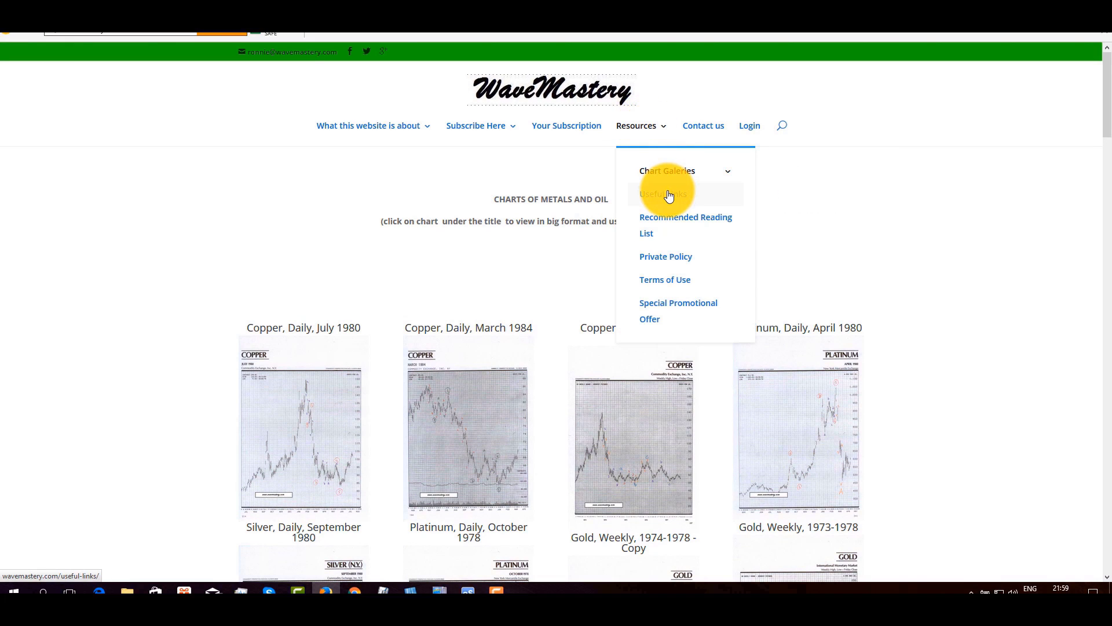
Visit the Useful Links page, then switch to the Recommended Reading List
click(669, 195)
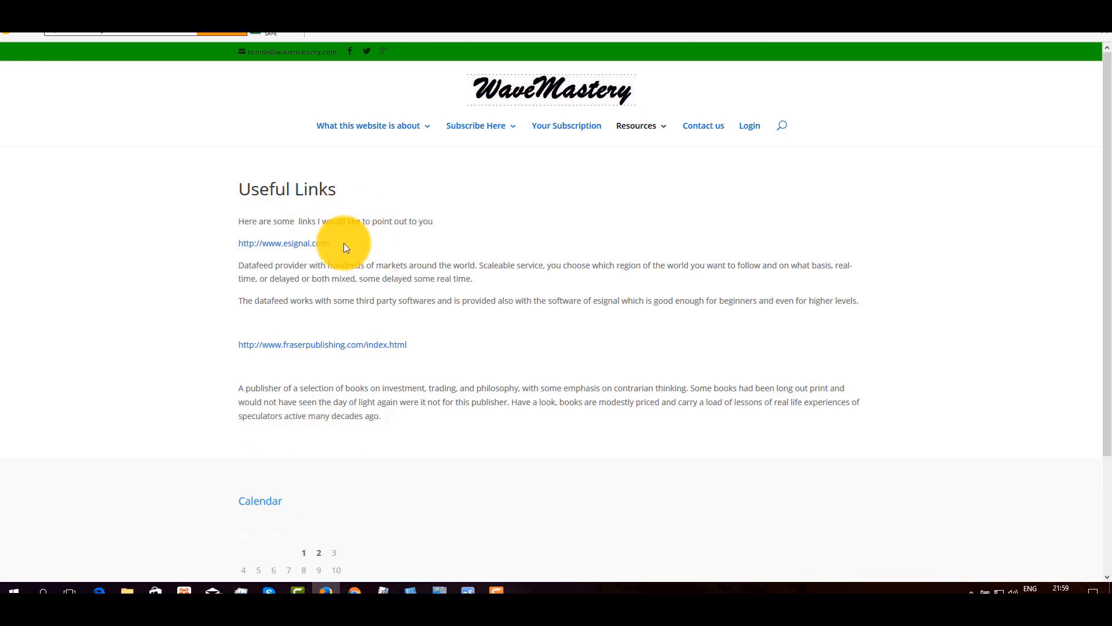
mouse_move(640, 129)
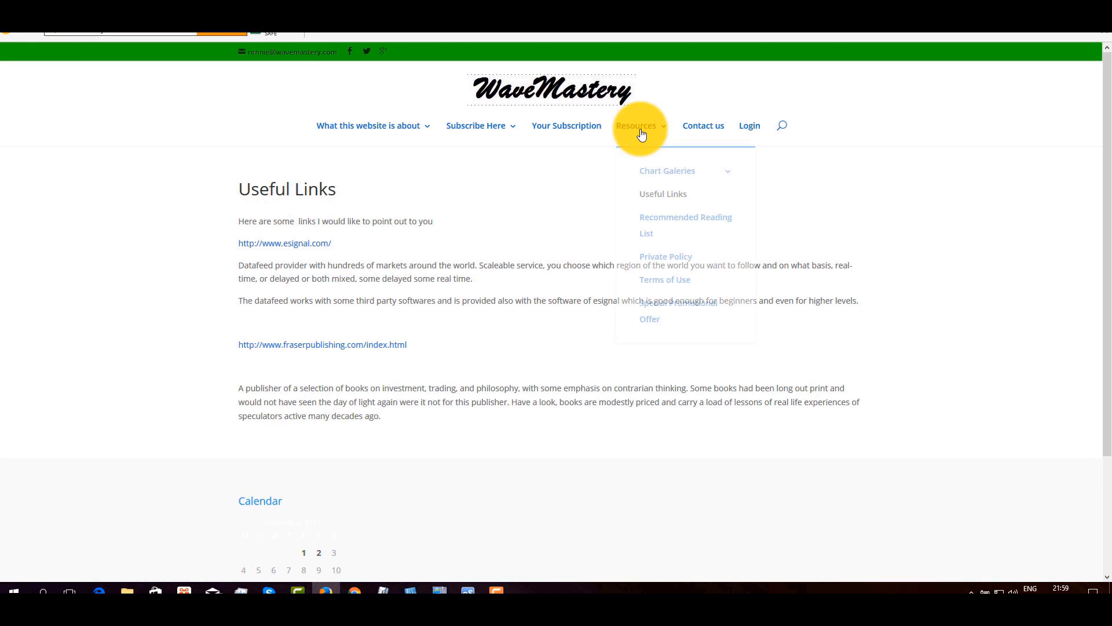
click(666, 223)
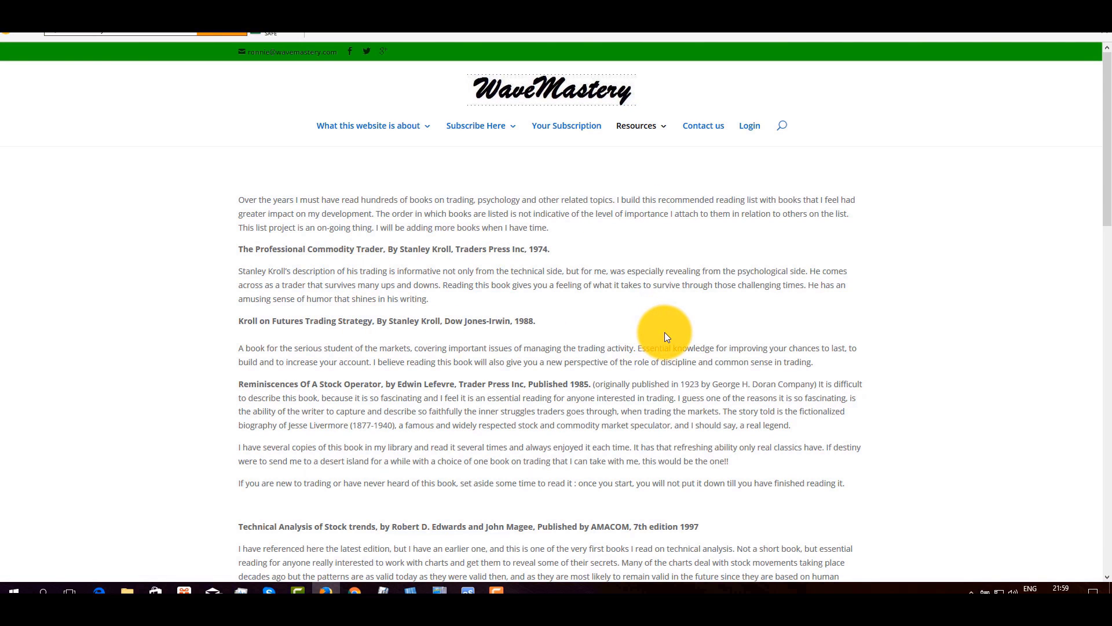
Read down the book list, including Kroll's The Professional Commodity Trader, and return to the top
scroll(665, 331, down, 6)
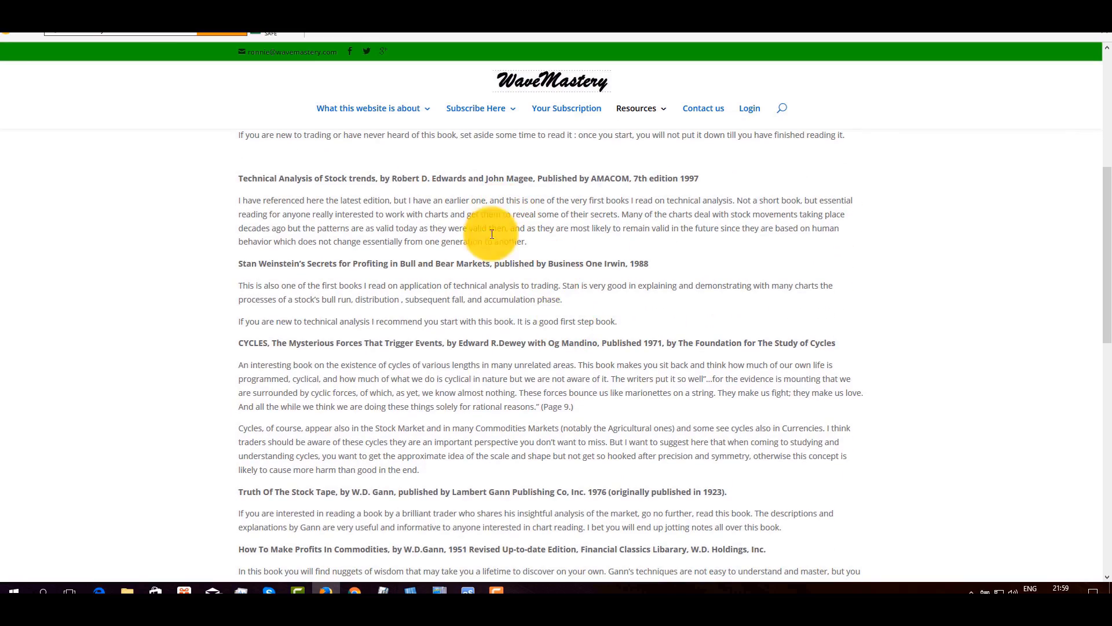
scroll(509, 377, down, 8)
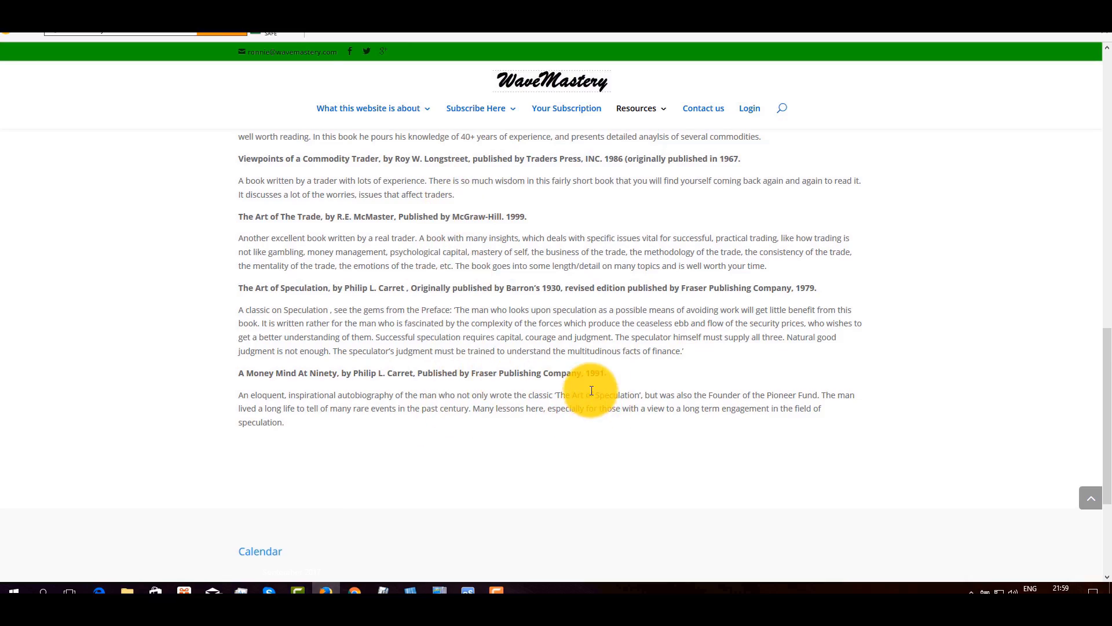
scroll(591, 391, up, 6)
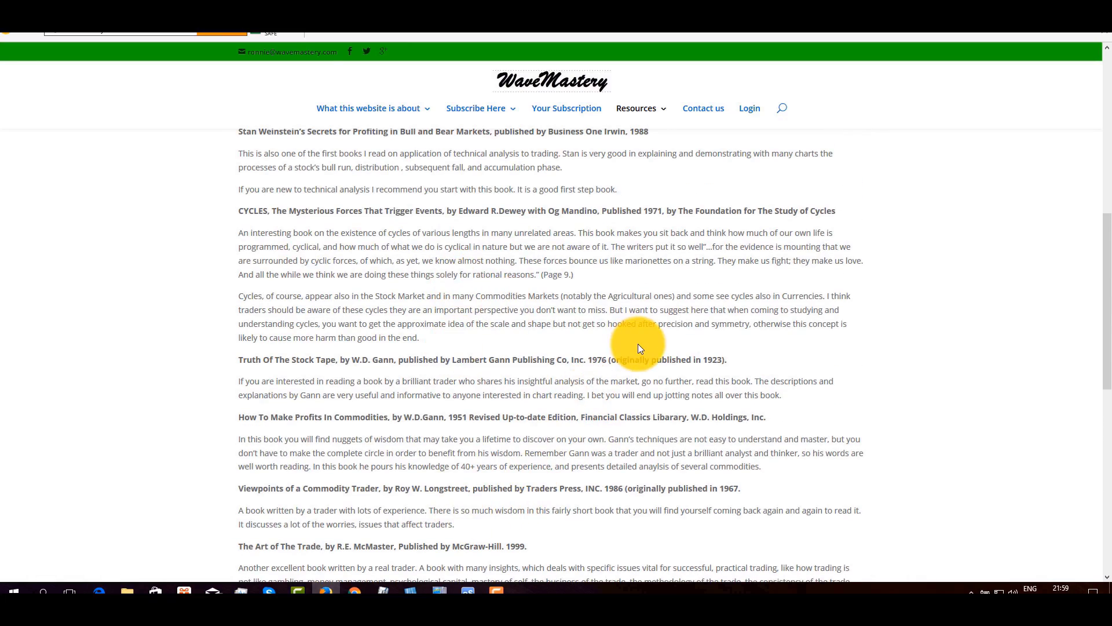
scroll(640, 347, up, 3)
scroll(637, 363, up, 5)
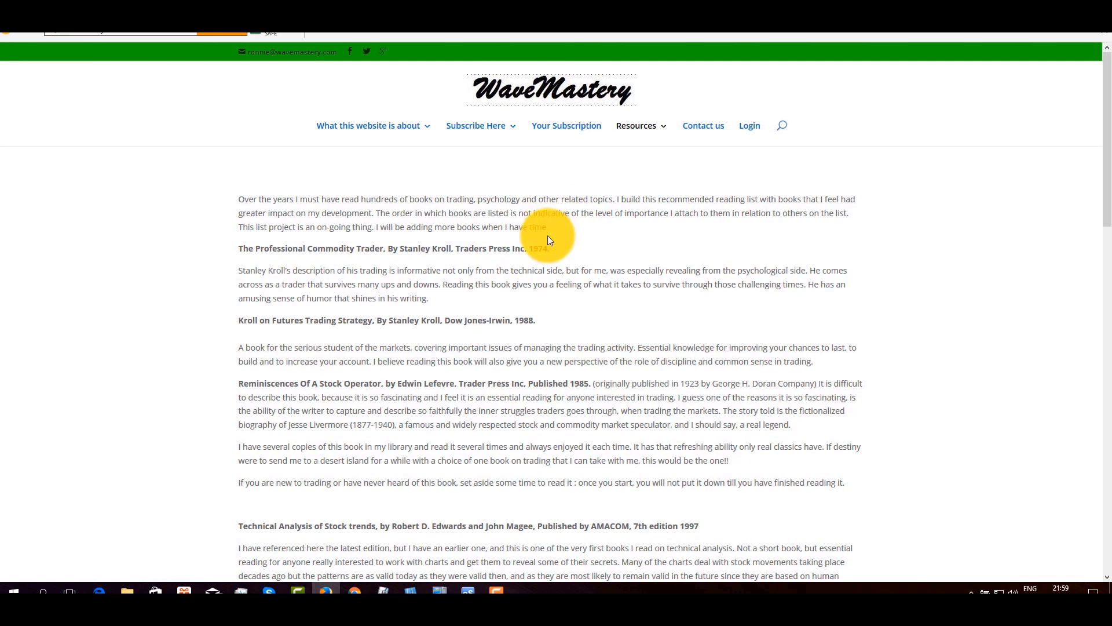
mouse_move(644, 136)
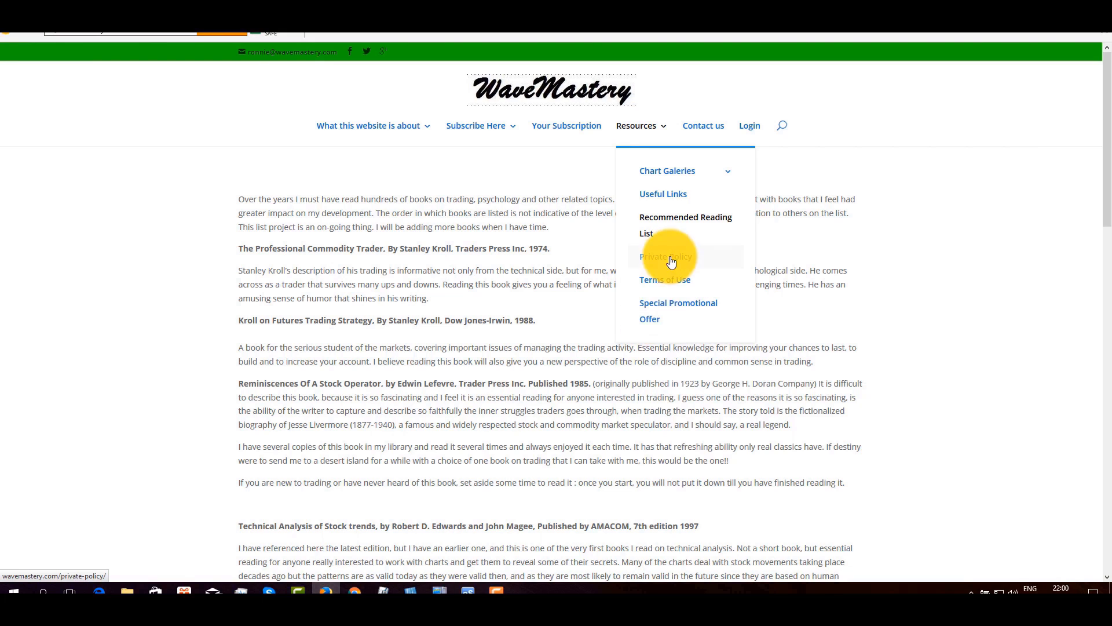
Open the Contact us form, select the Name field and dismiss the Norton Identity Safe popup
click(704, 131)
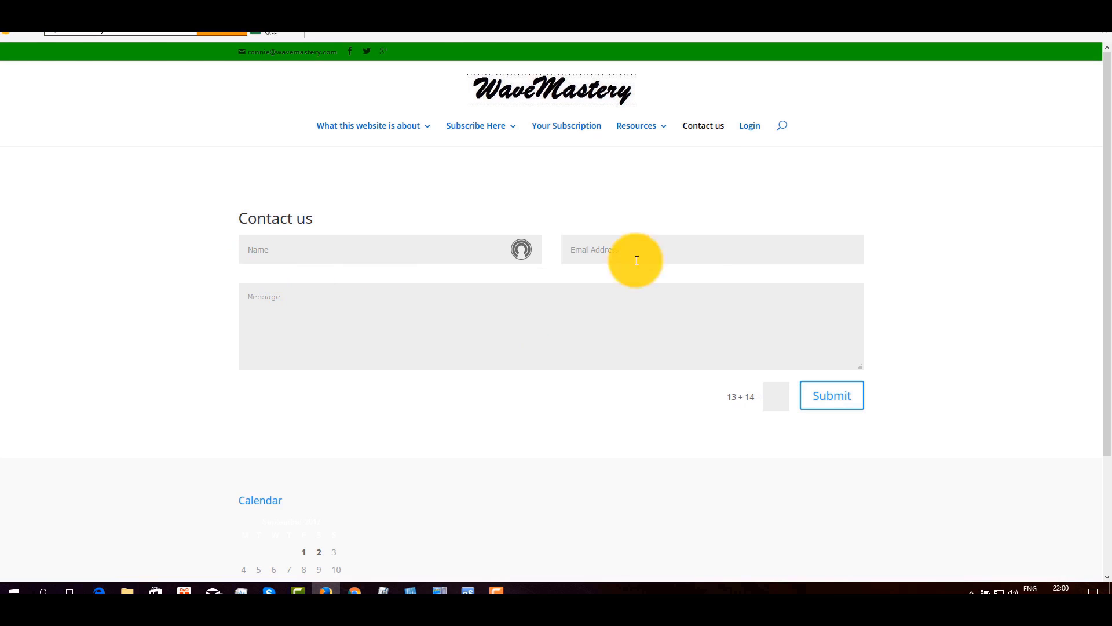
click(264, 250)
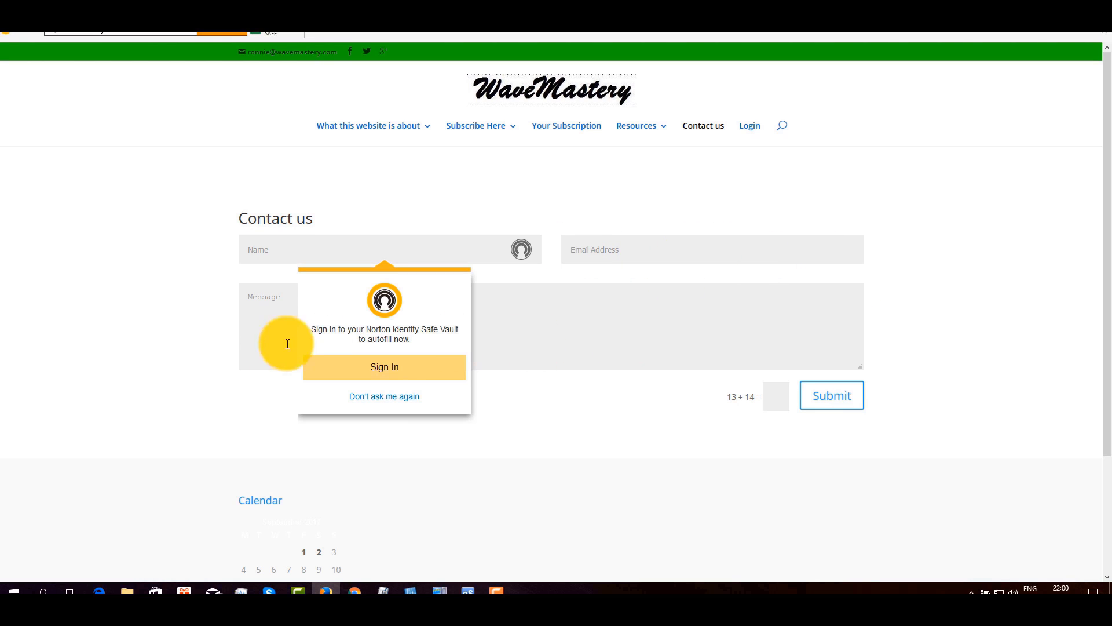
click(473, 378)
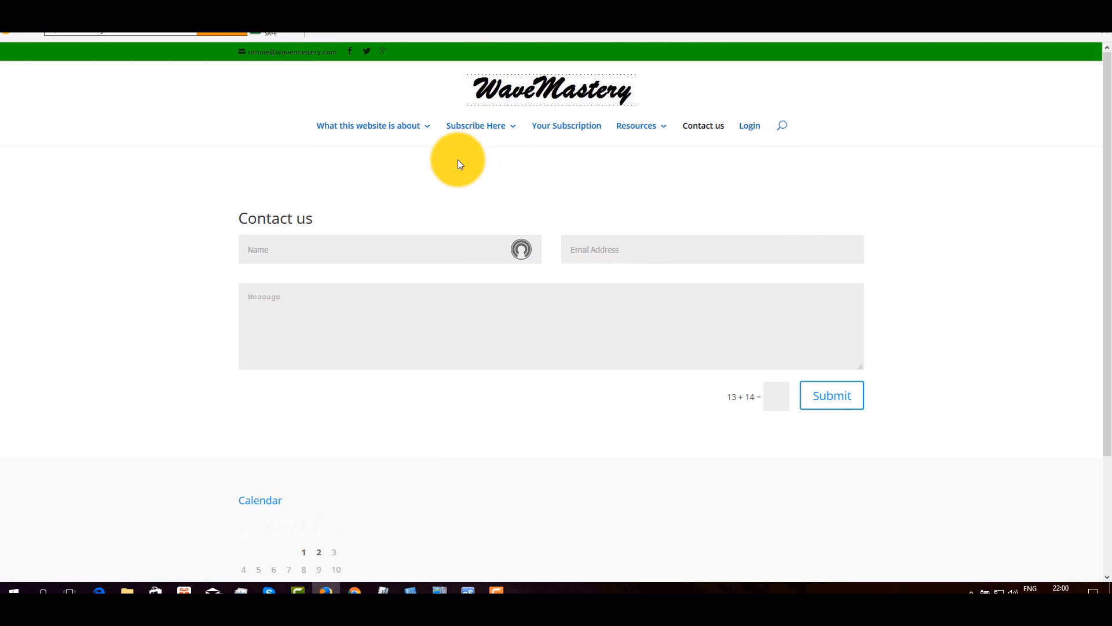
mouse_move(490, 138)
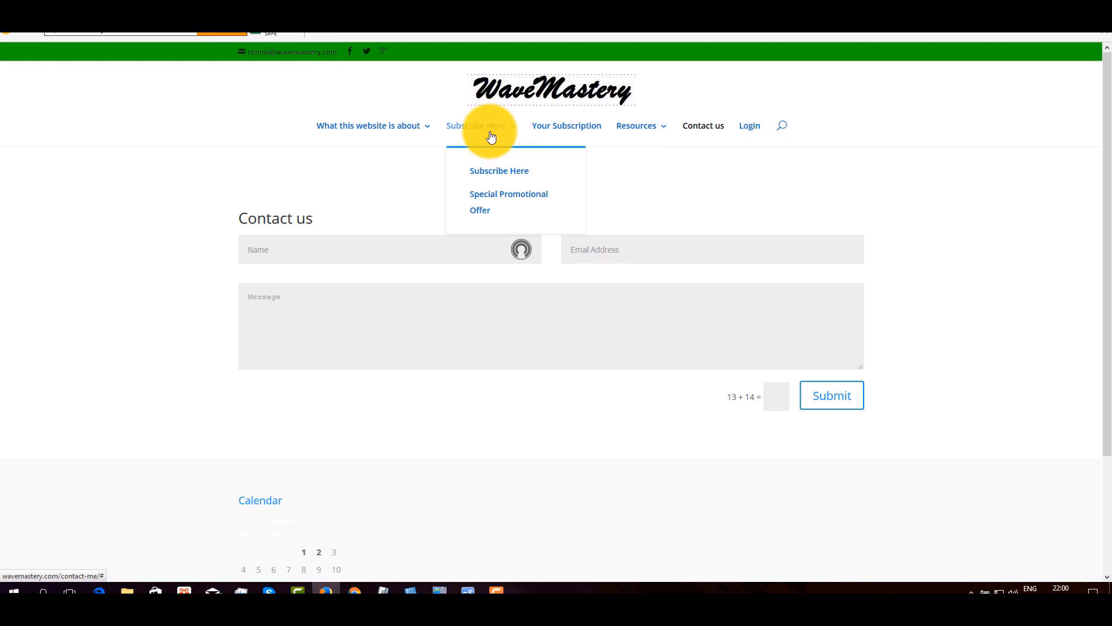